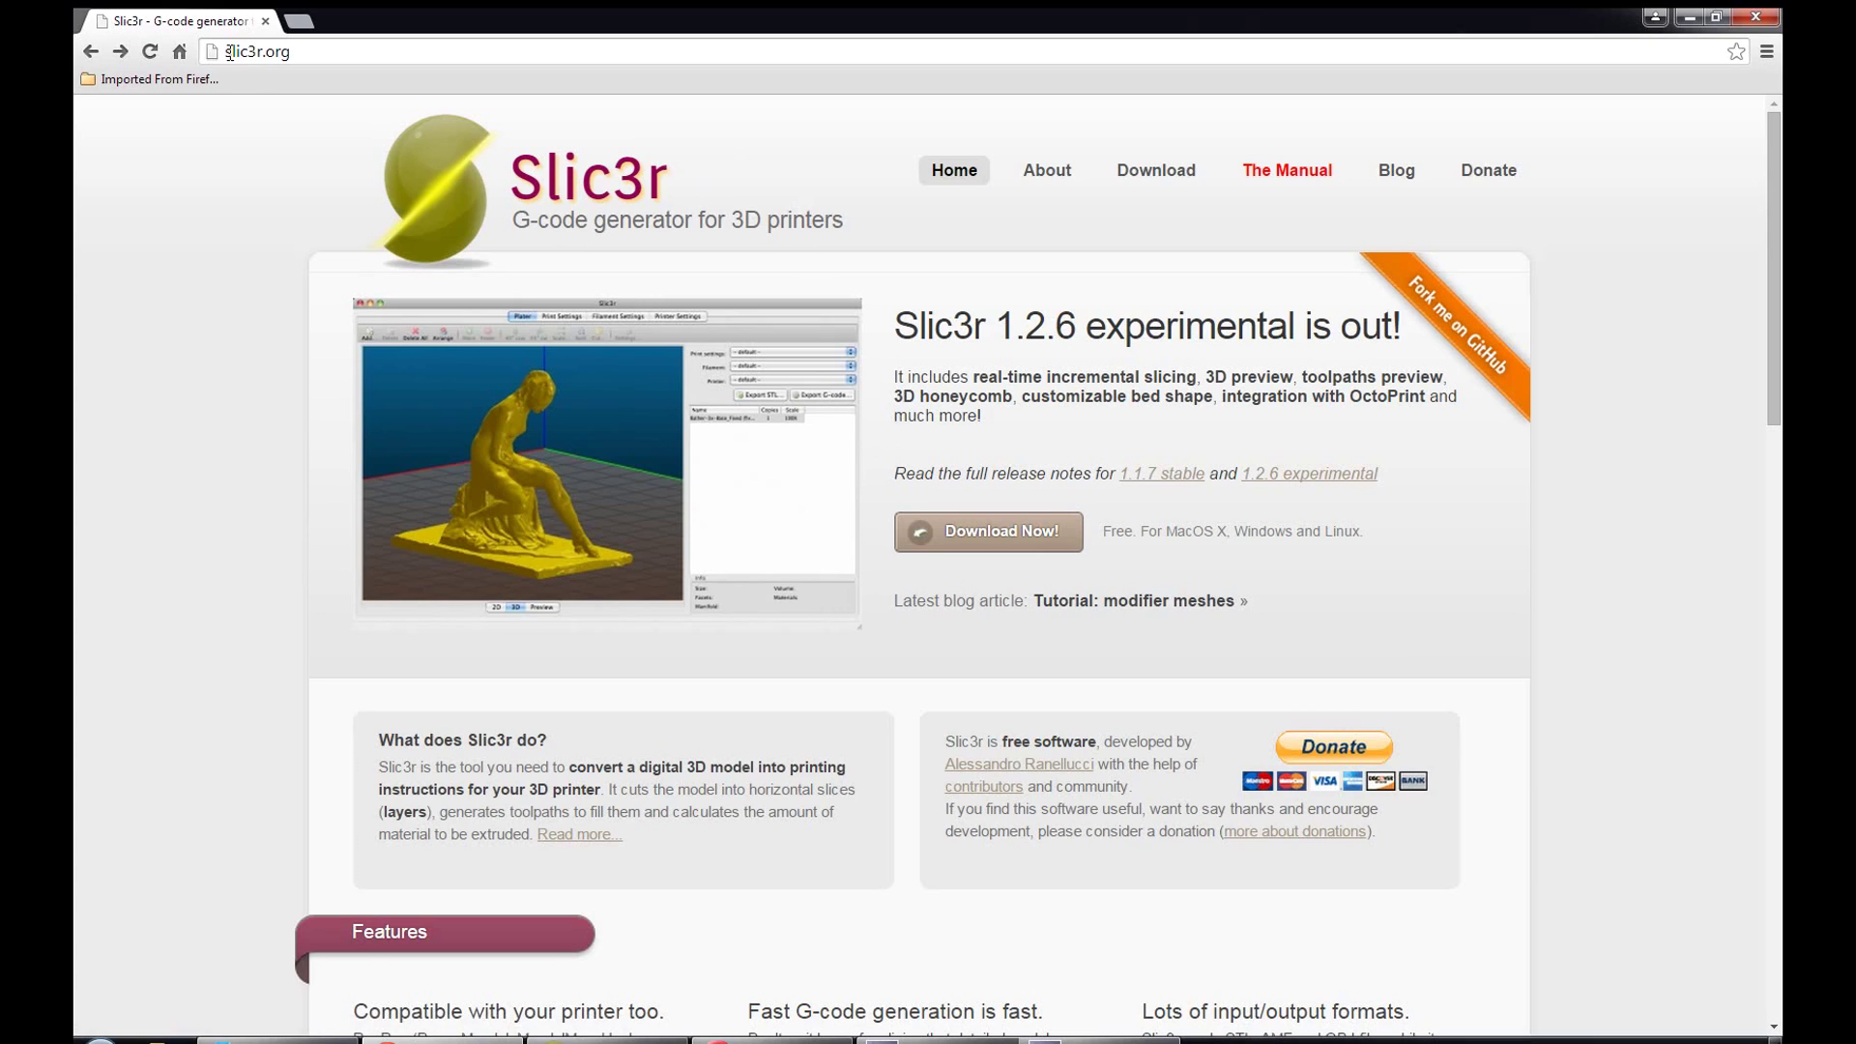
# Go from slic3r.org to the download page and open the Windows package listing
pyautogui.moveTo(290, 51)
pyautogui.mouseDown()
pyautogui.moveTo(221, 51)
pyautogui.moveTo(263, 51)
pyautogui.mouseUp()
pyautogui.click(278, 58)
pyautogui.click(301, 51)
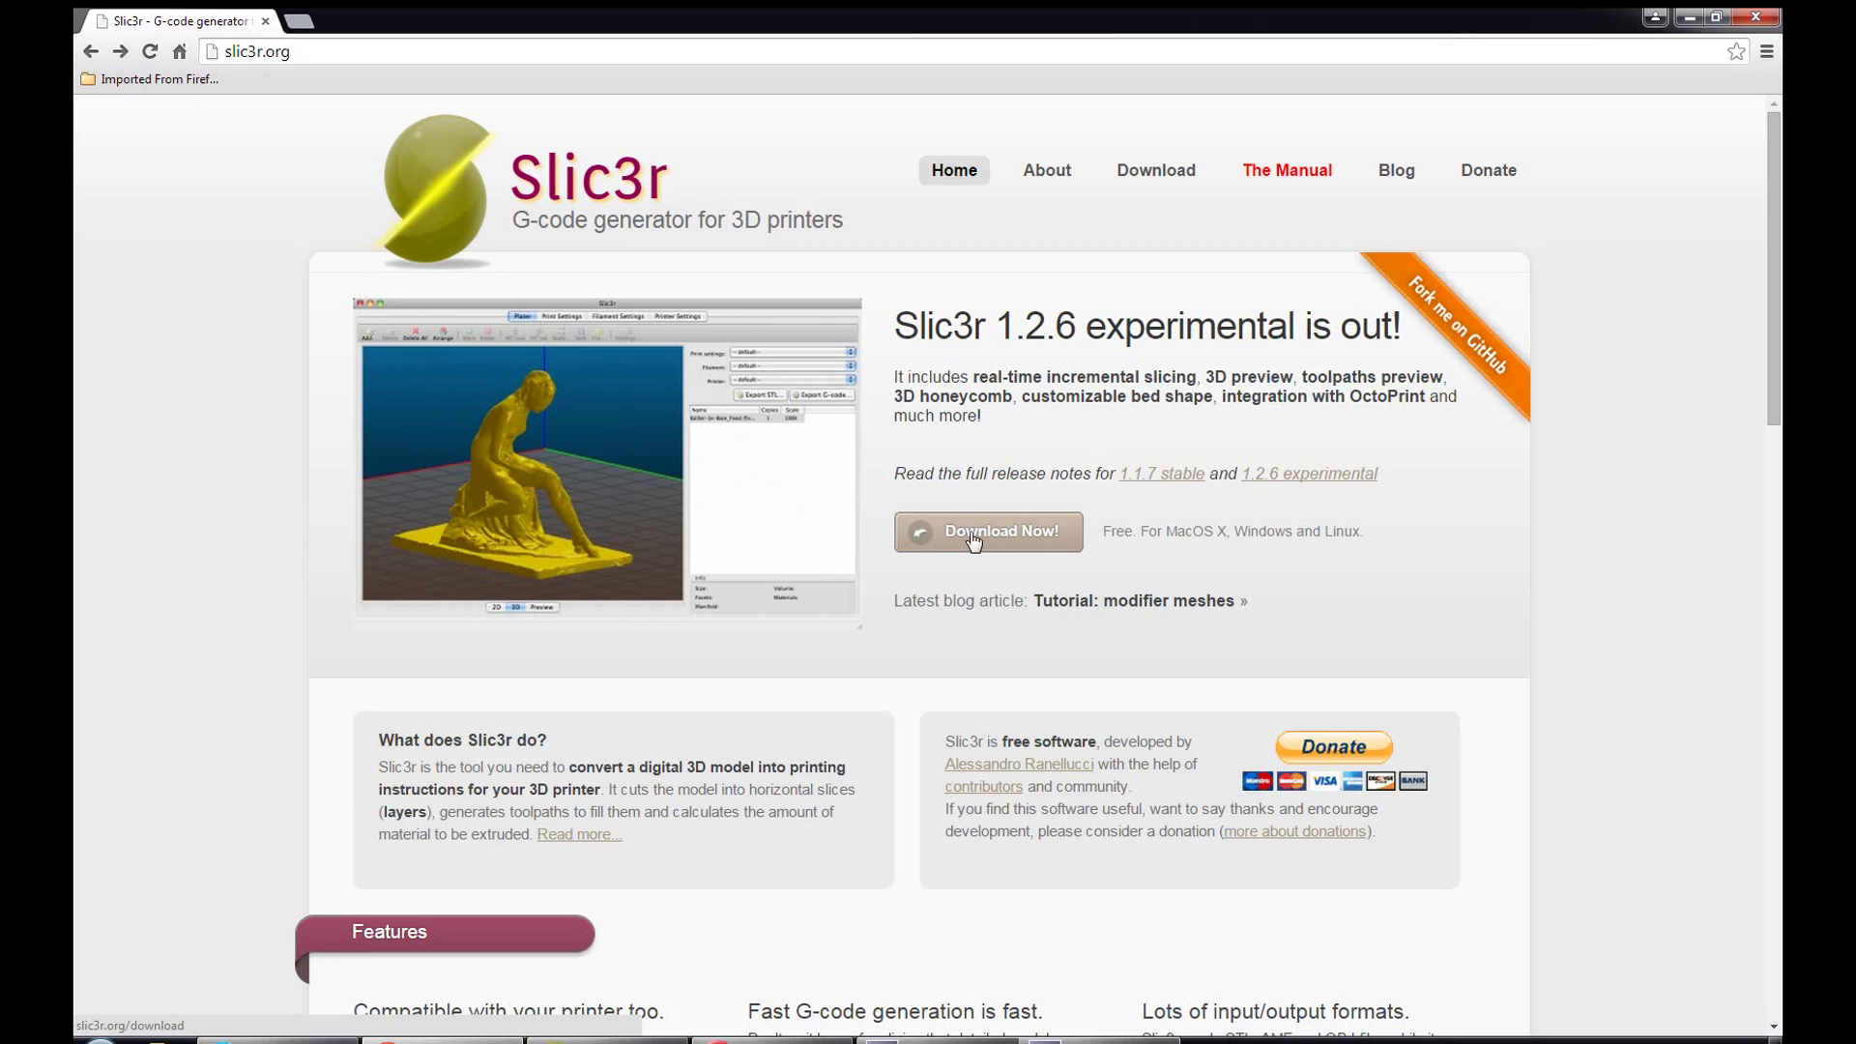
pyautogui.click(1006, 546)
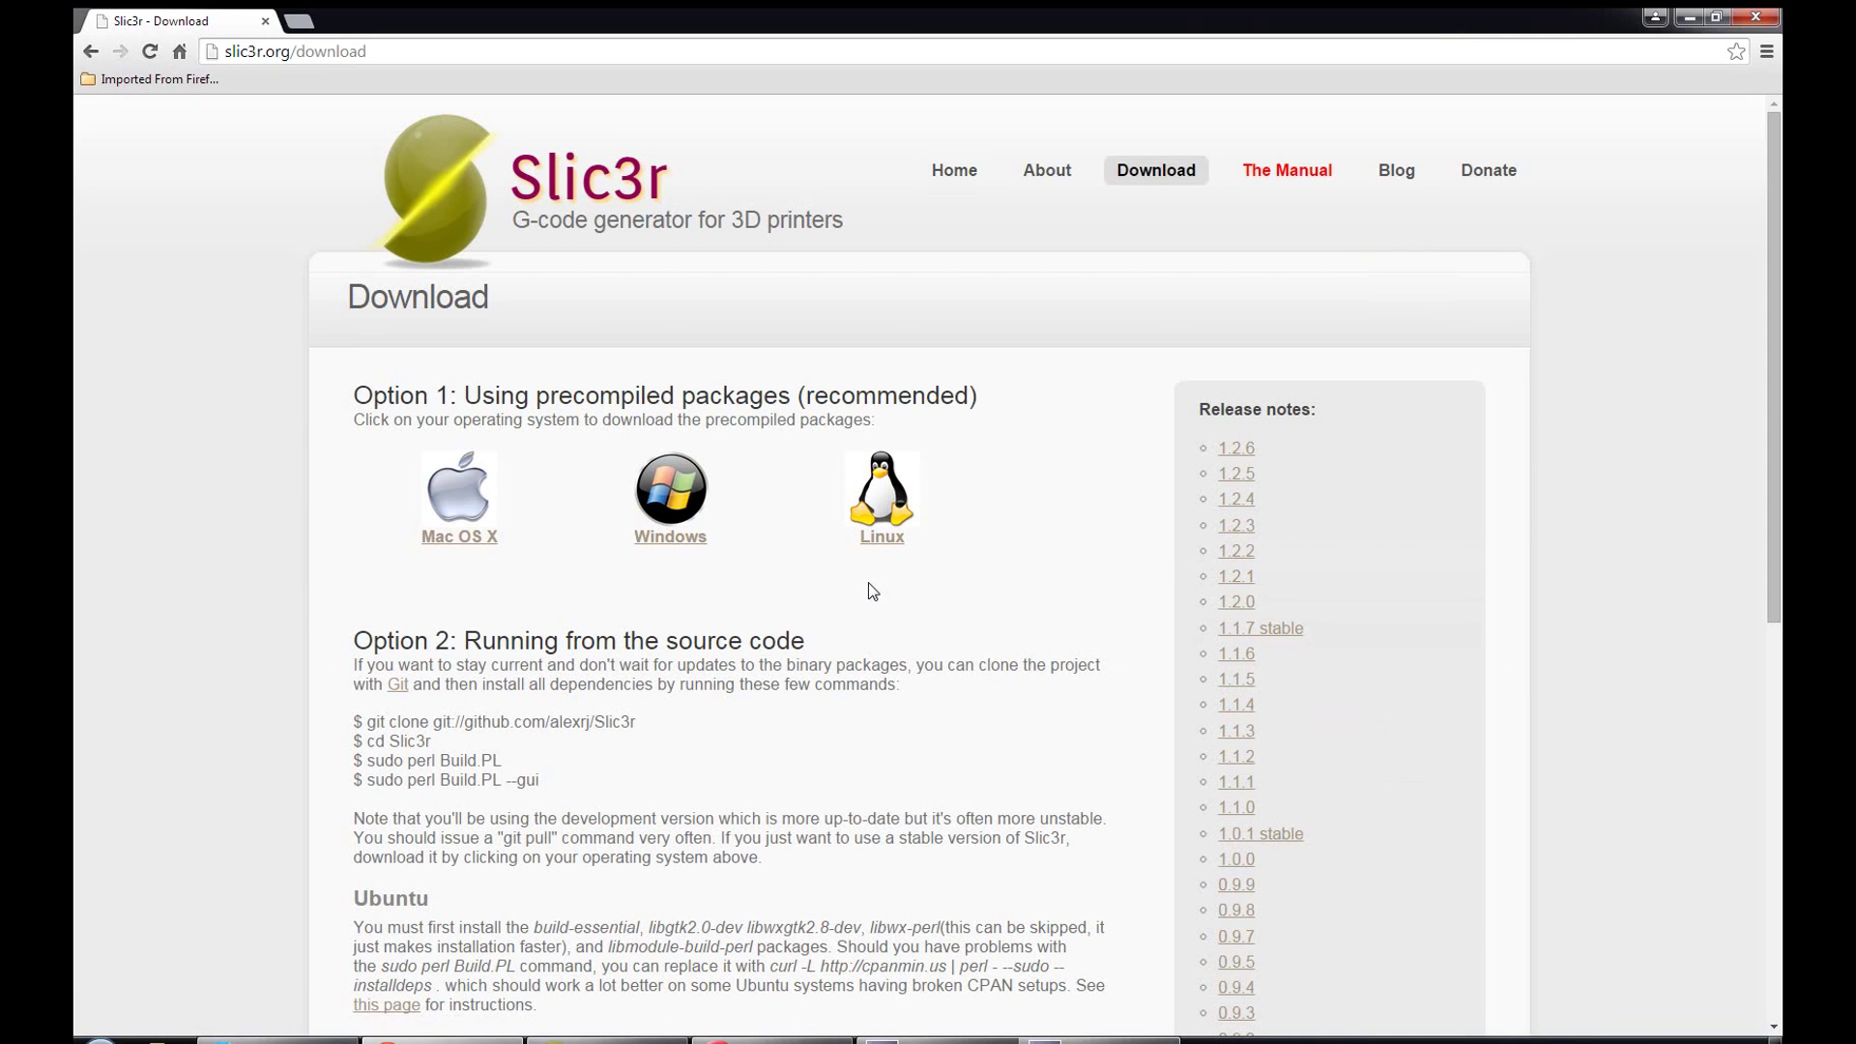
pyautogui.click(675, 496)
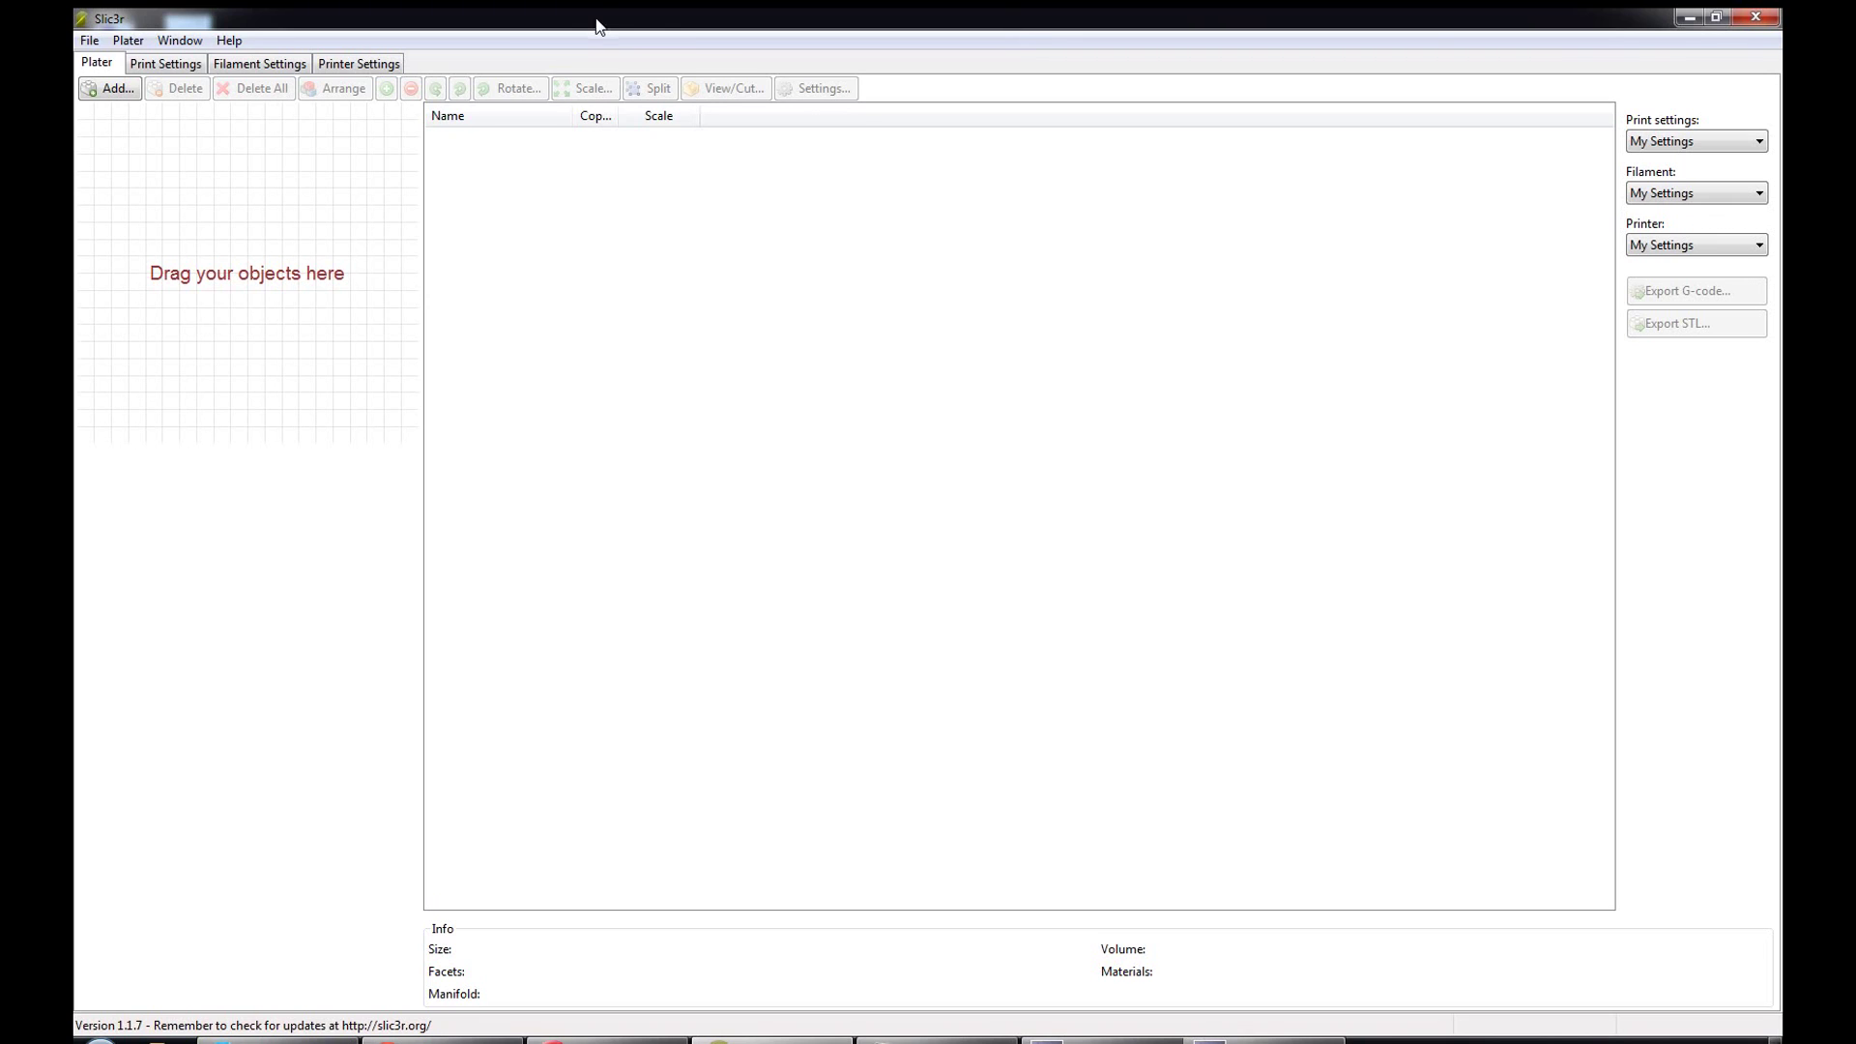
# Open Slic3r's Help menu to reach the Configuration Wizard entry
pyautogui.click(230, 42)
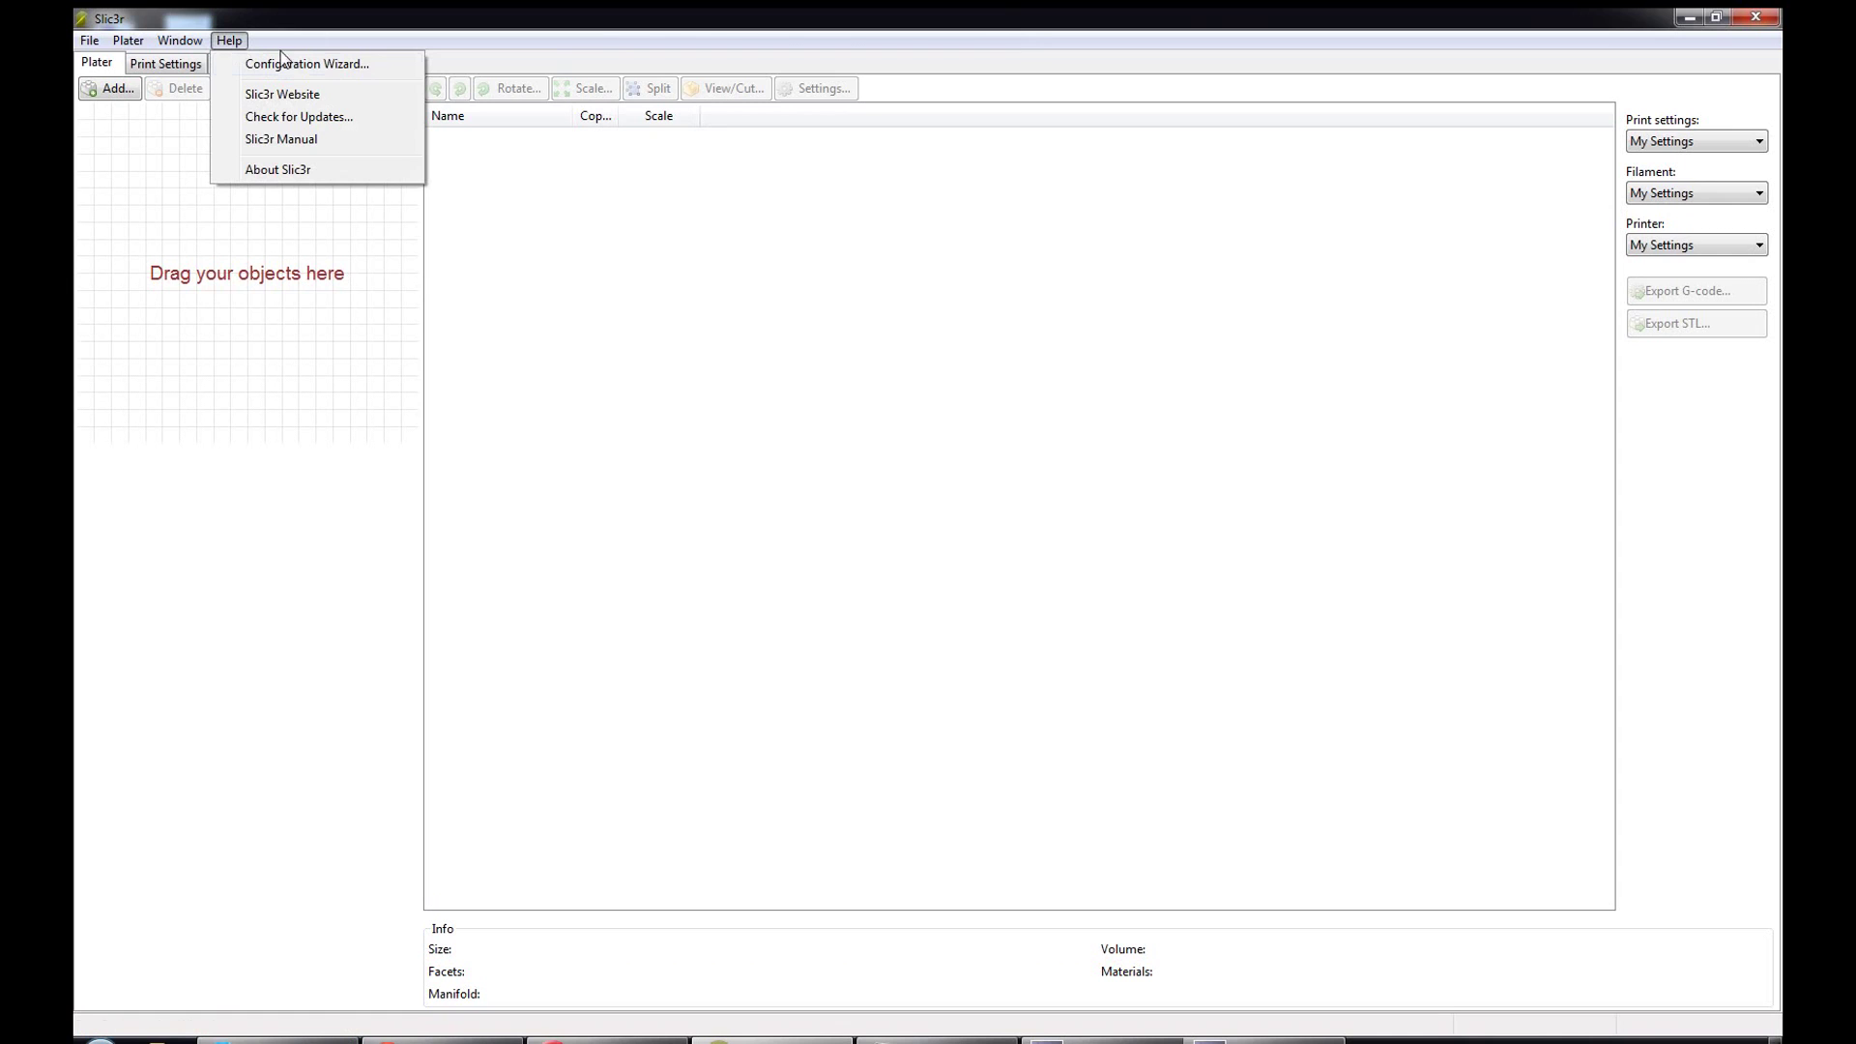
# Launch the Configuration Wizard and keep RepRap (Marlin/Sprinter/Repetier) as the G-code flavor
pyautogui.click(379, 66)
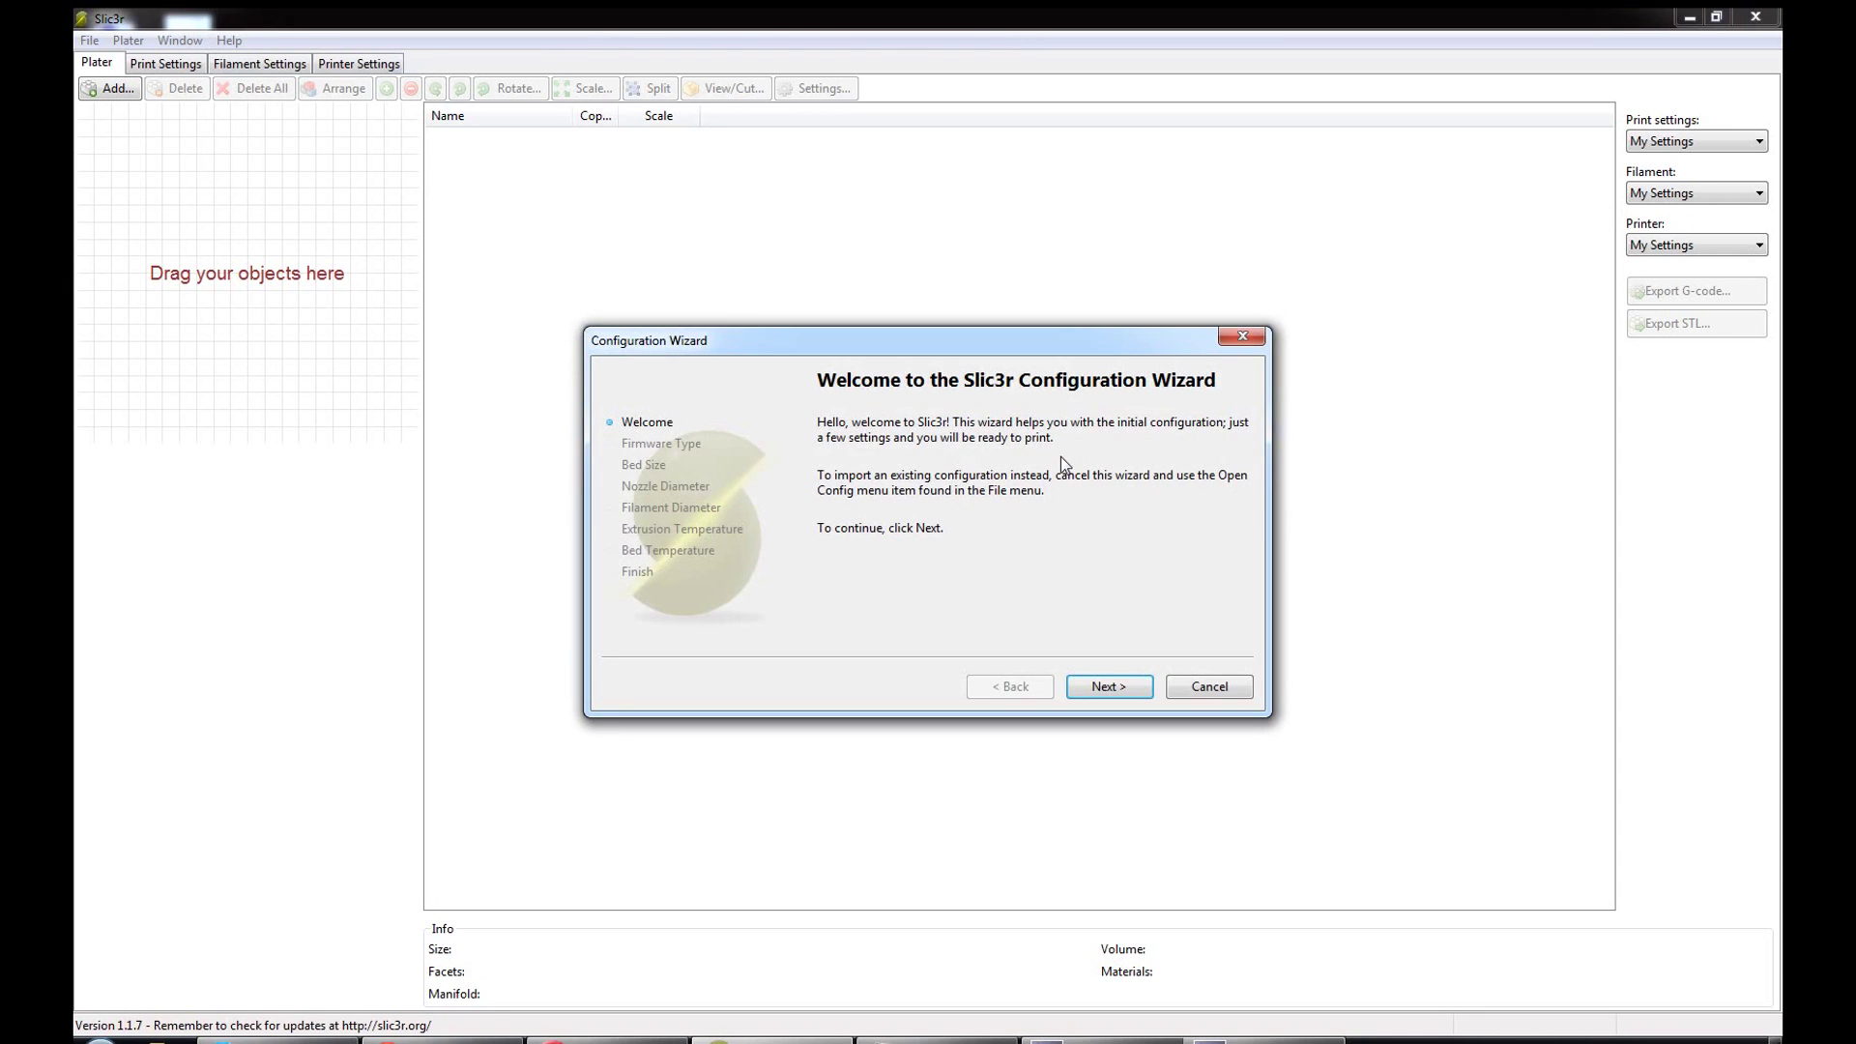
pyautogui.click(1110, 687)
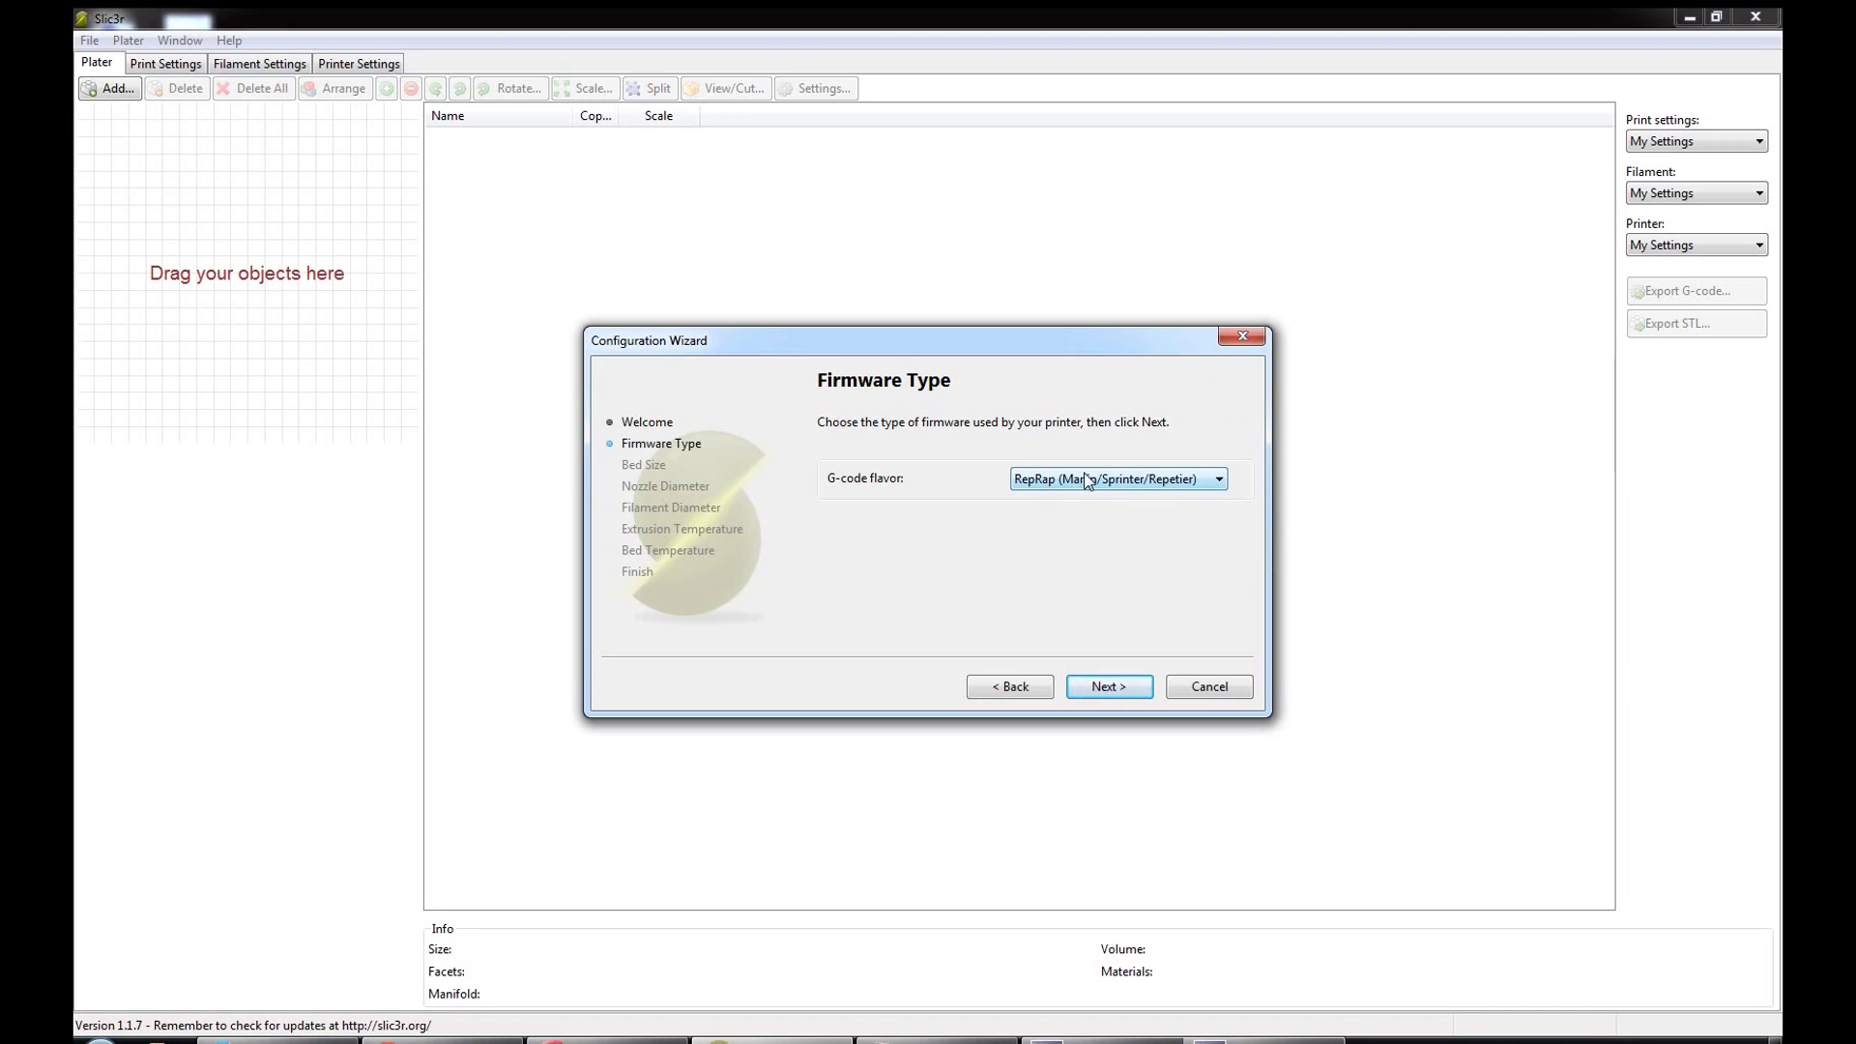
pyautogui.click(1221, 480)
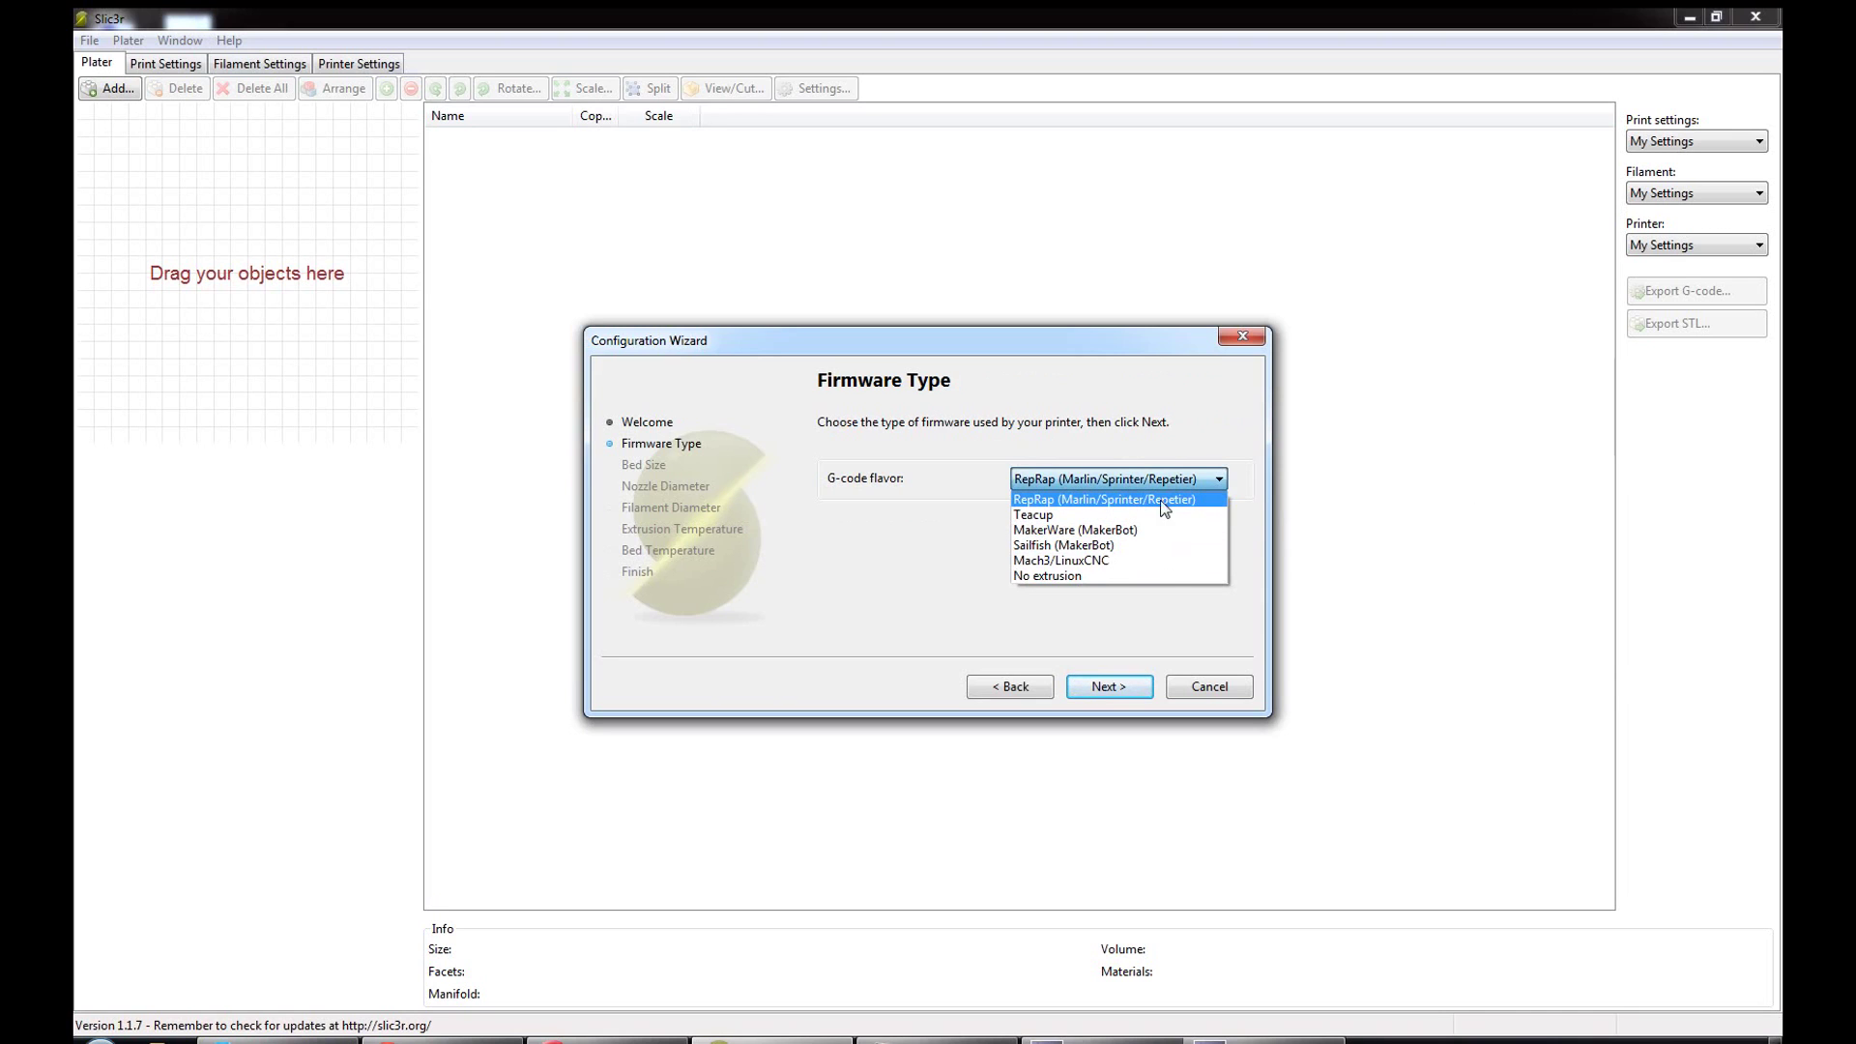
pyautogui.click(1195, 501)
pyautogui.click(1137, 686)
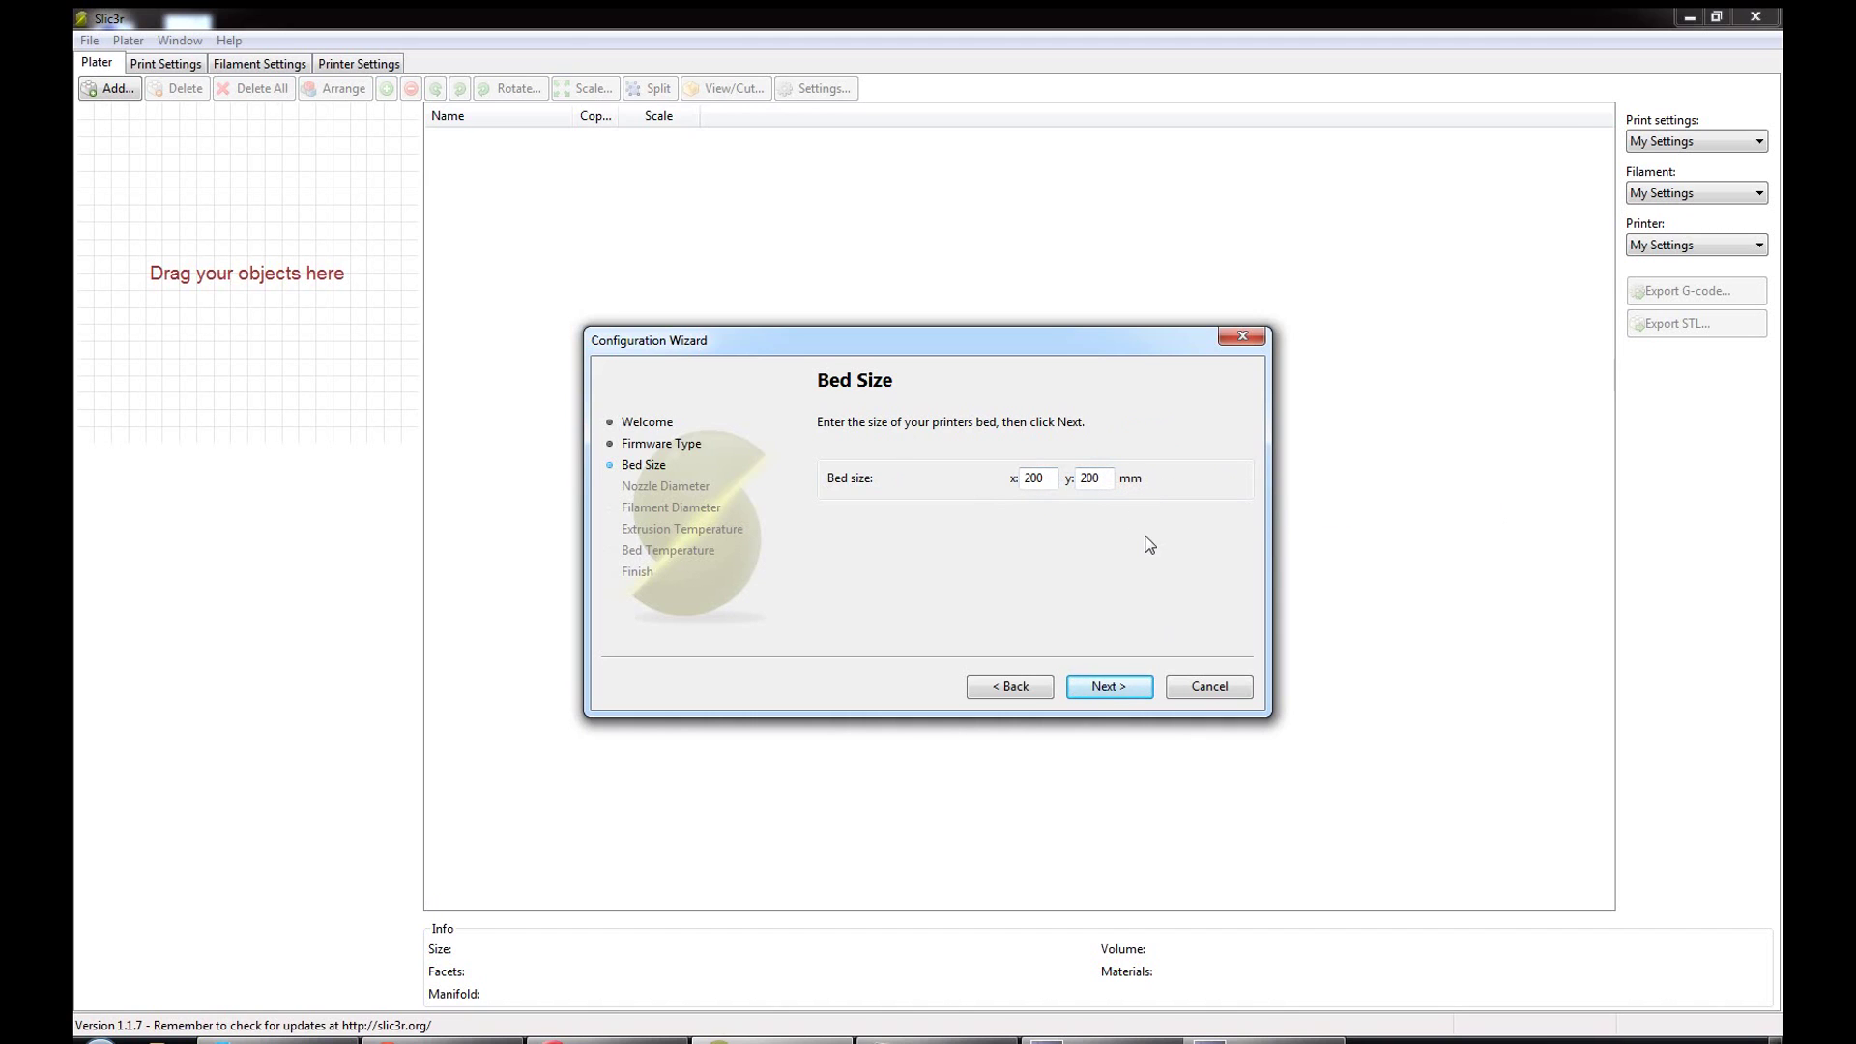
# Set the nozzle diameter to 0.4 mm and filament diameter 1.75 mm, then edit extrusion temperature to 230 °C
pyautogui.click(1108, 686)
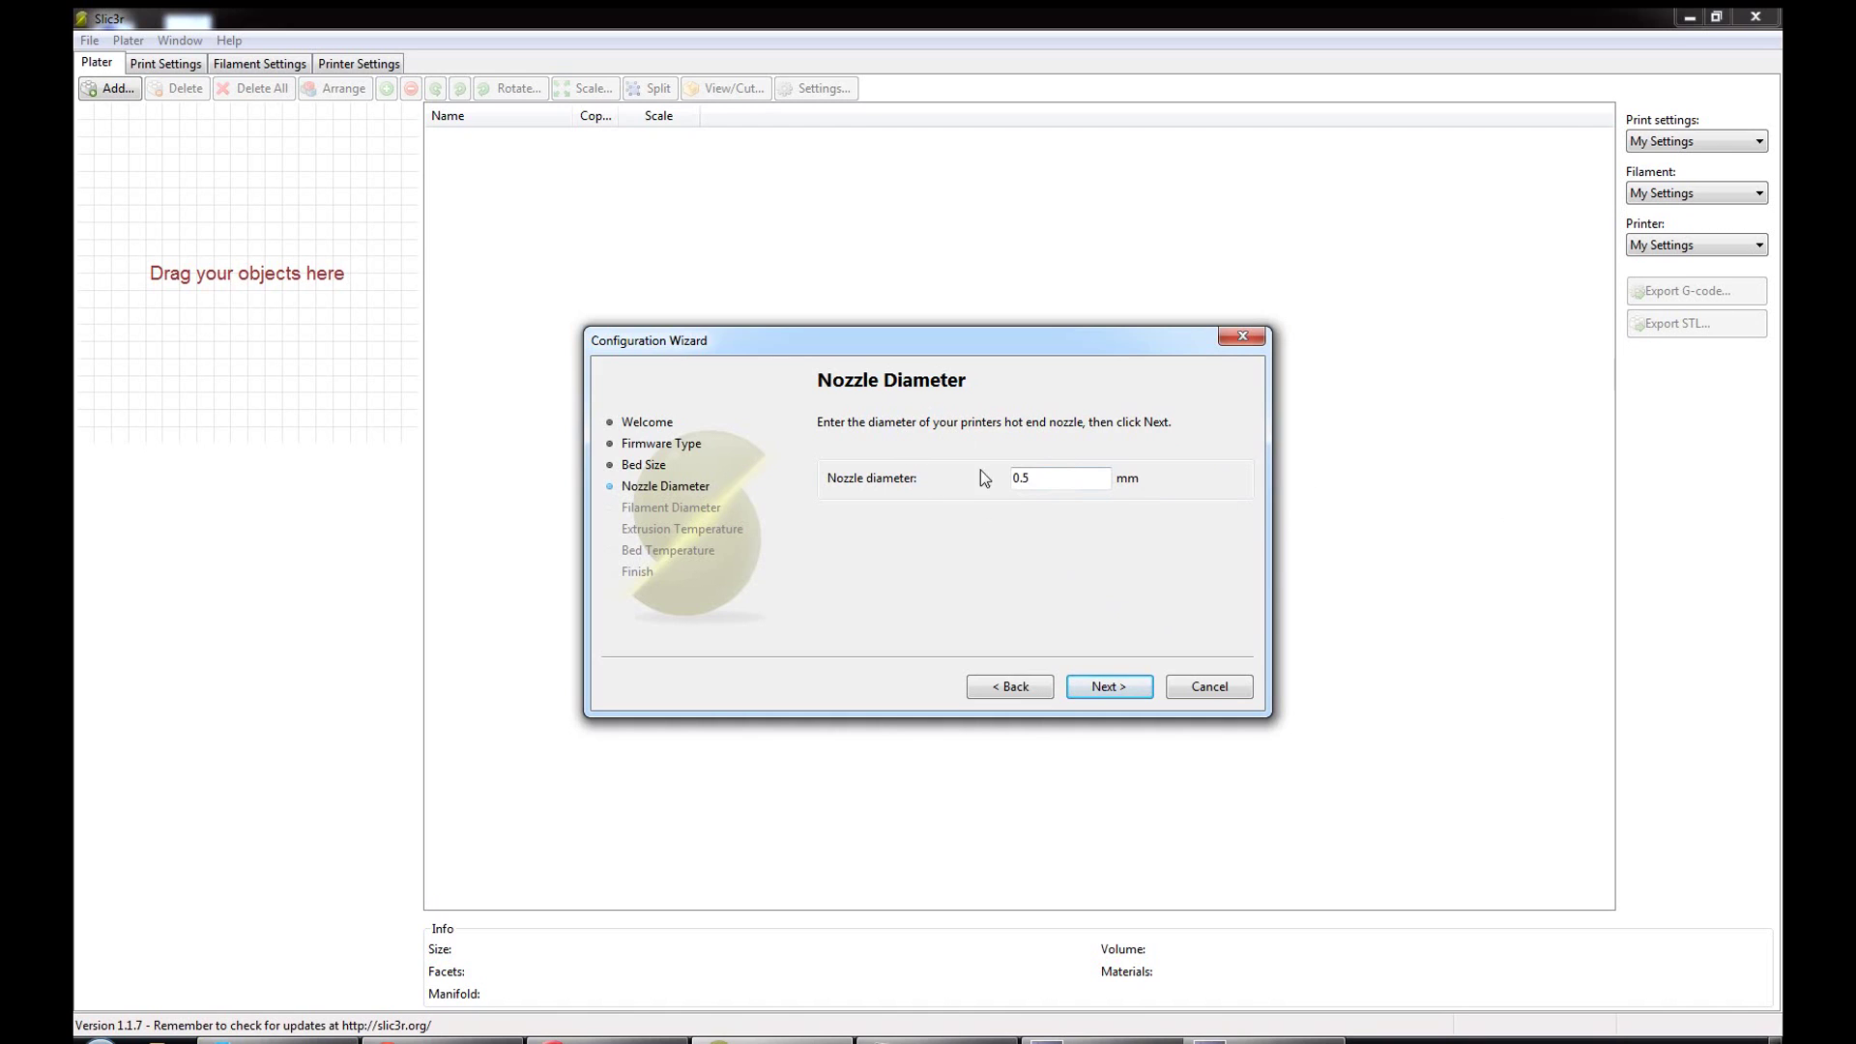
pyautogui.click(1070, 480)
pyautogui.press('BackSpace')
pyautogui.write('4')
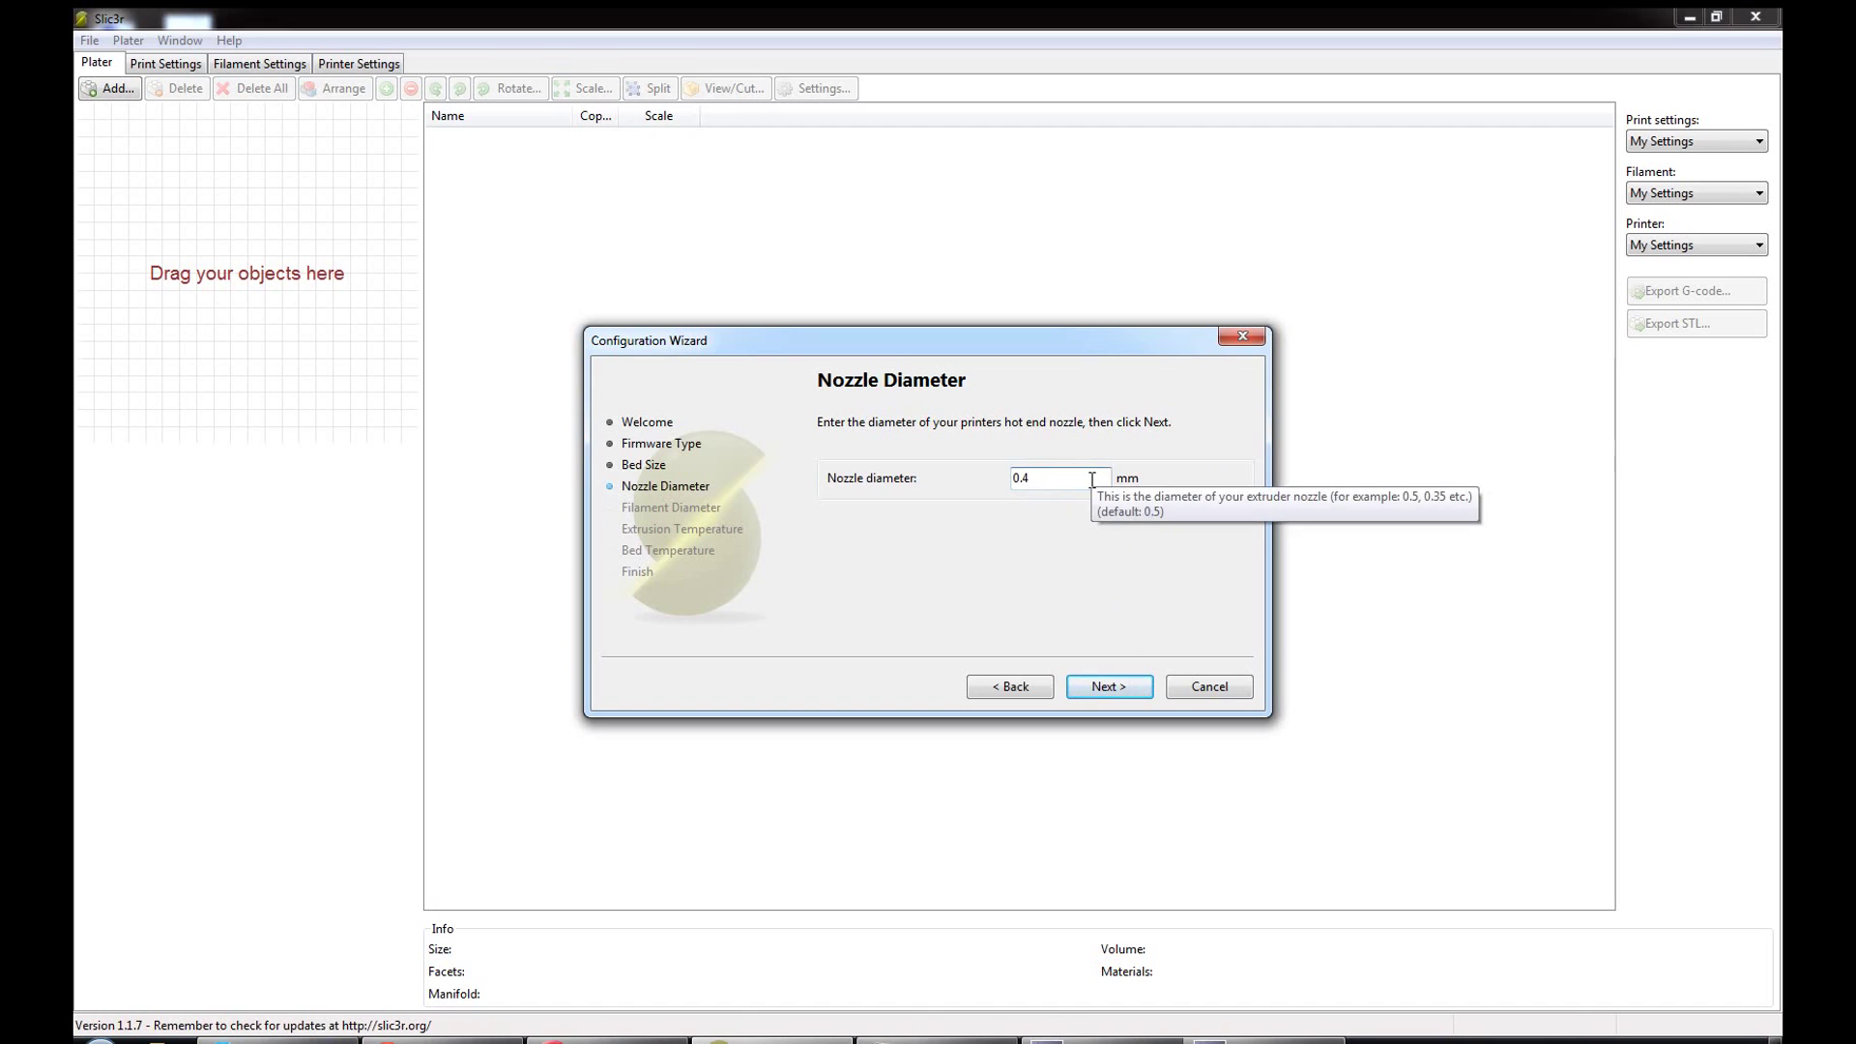
pyautogui.click(1110, 685)
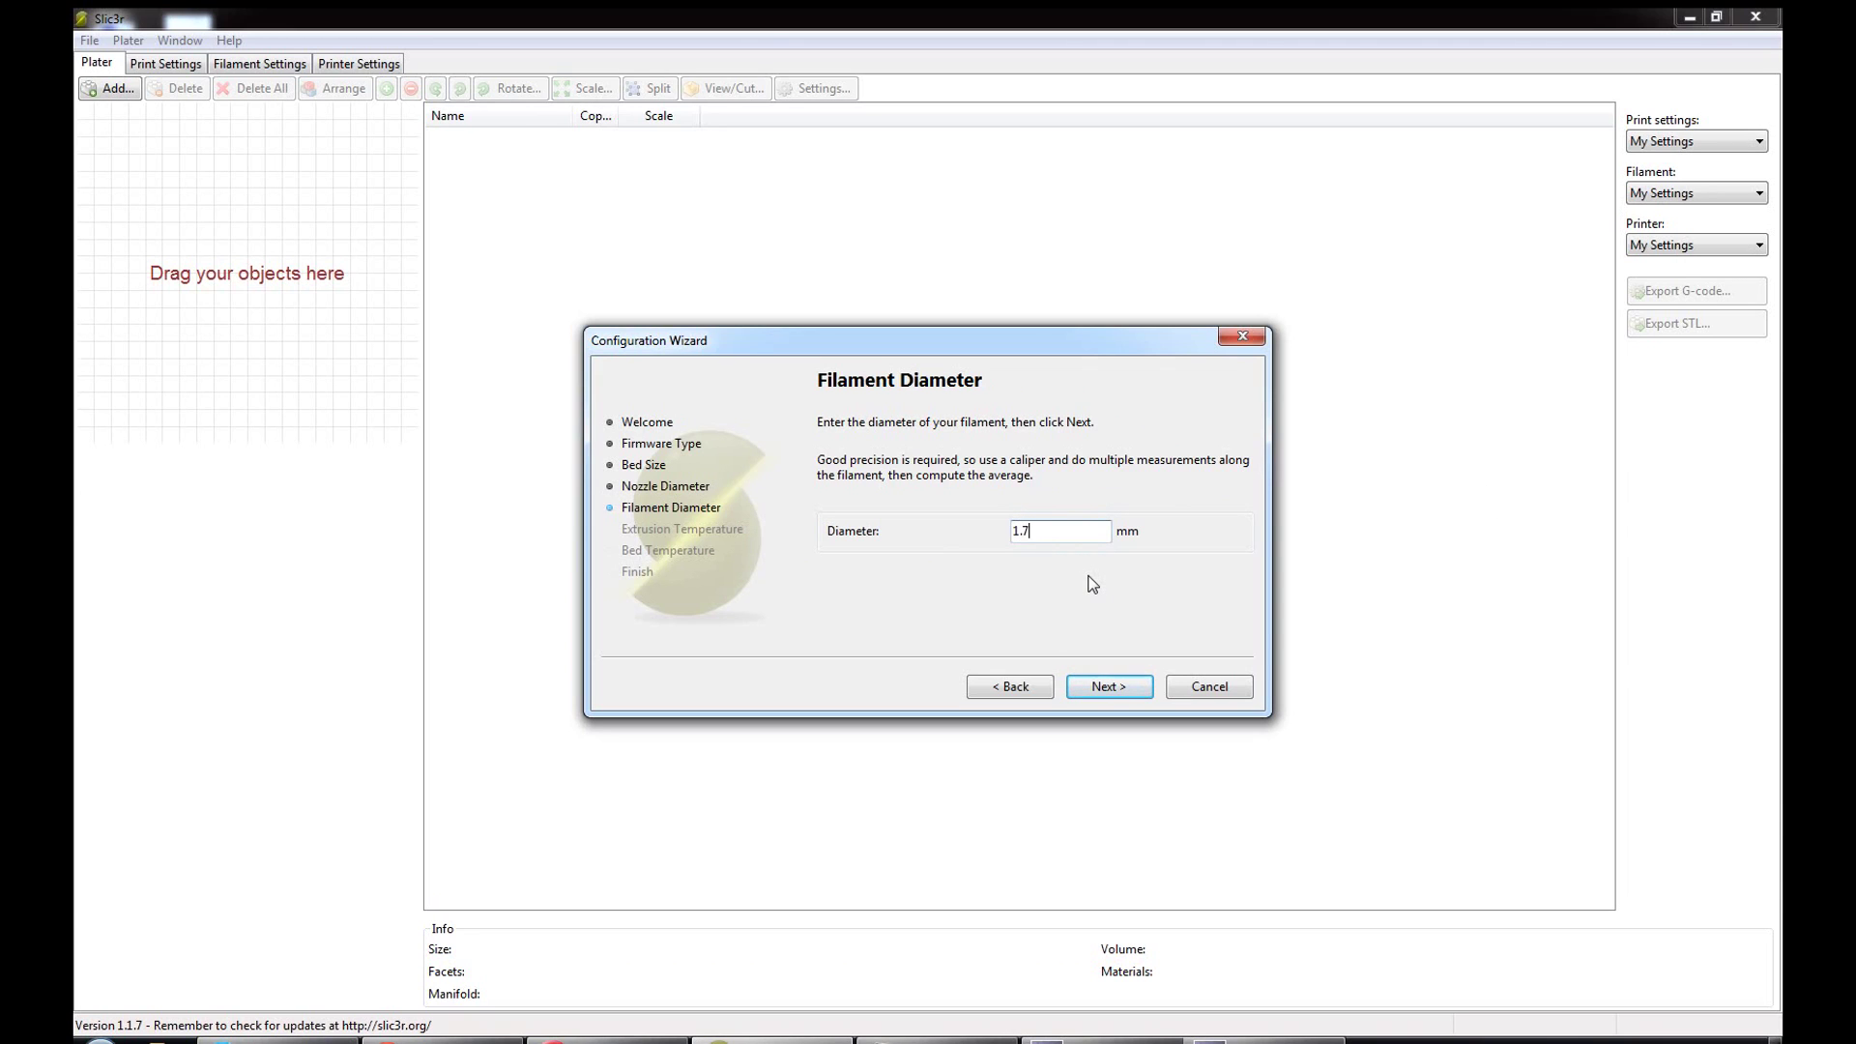
pyautogui.click(1131, 686)
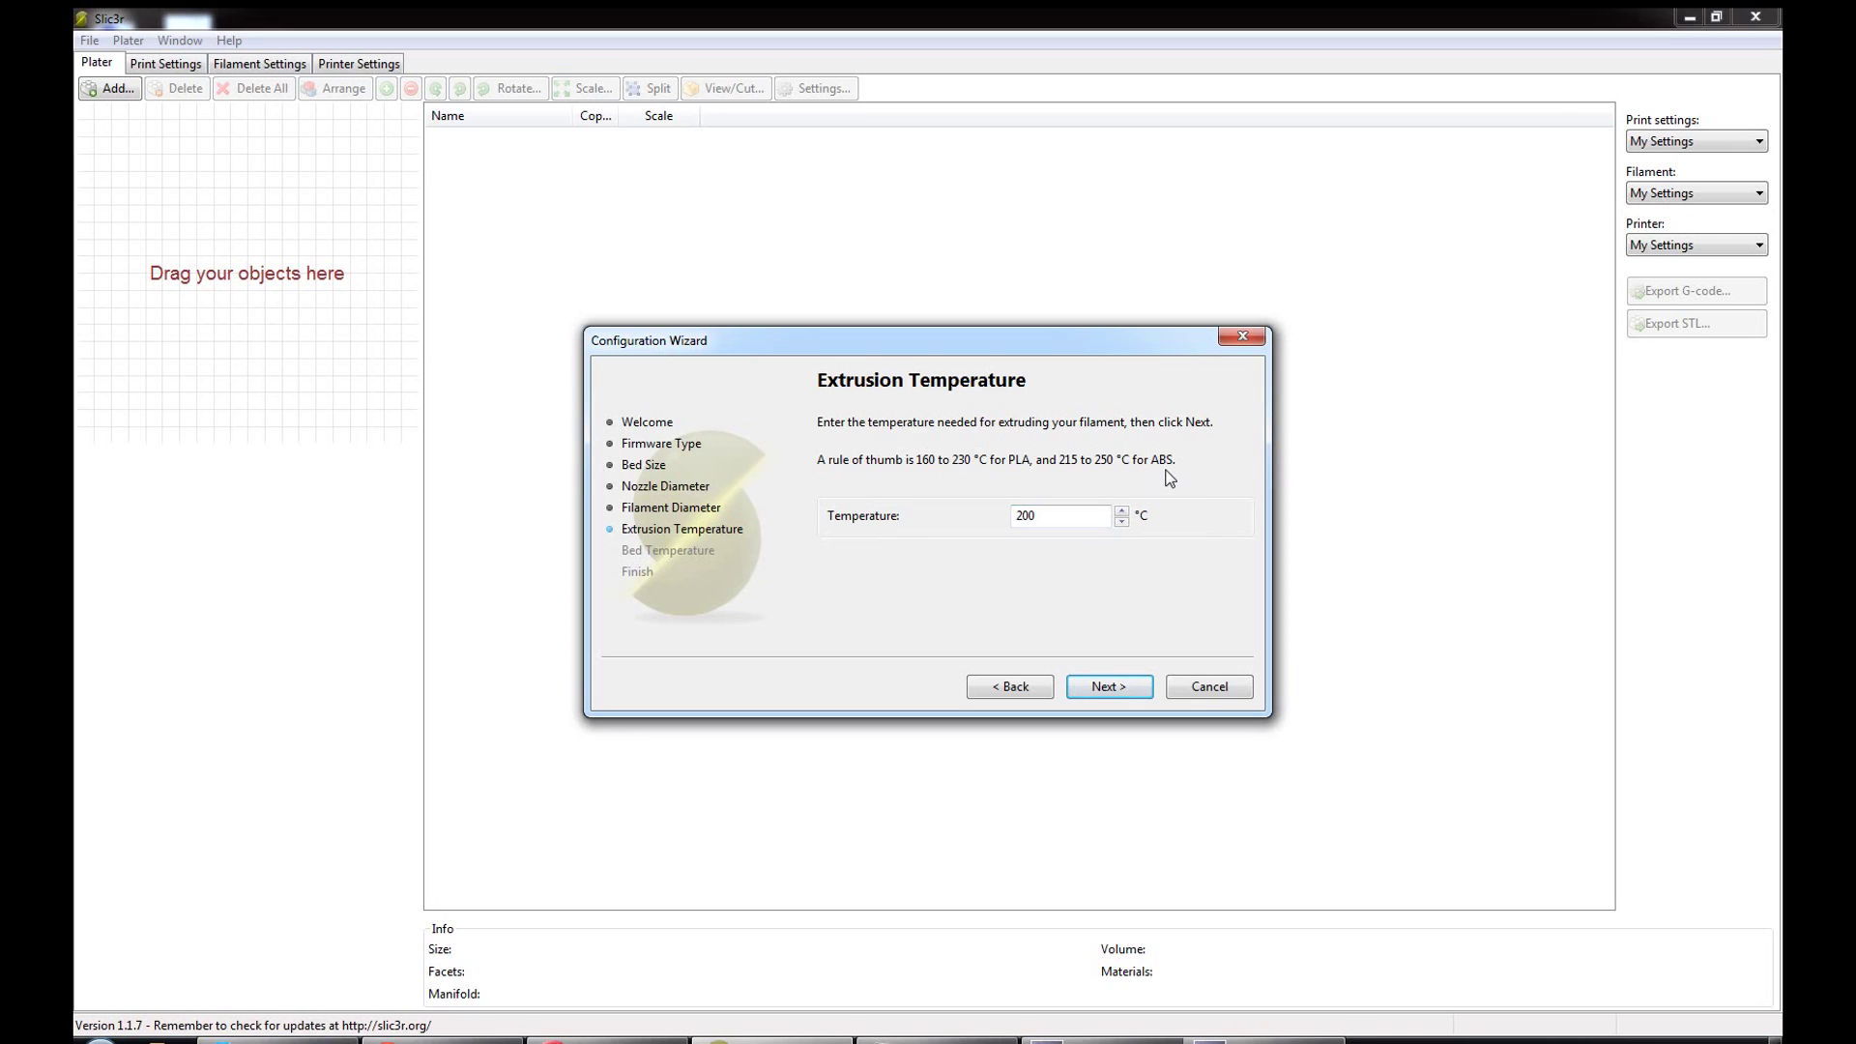
pyautogui.click(1031, 515)
# Enter a 100 °C bed temperature and finish the Configuration Wizard
pyautogui.click(1126, 683)
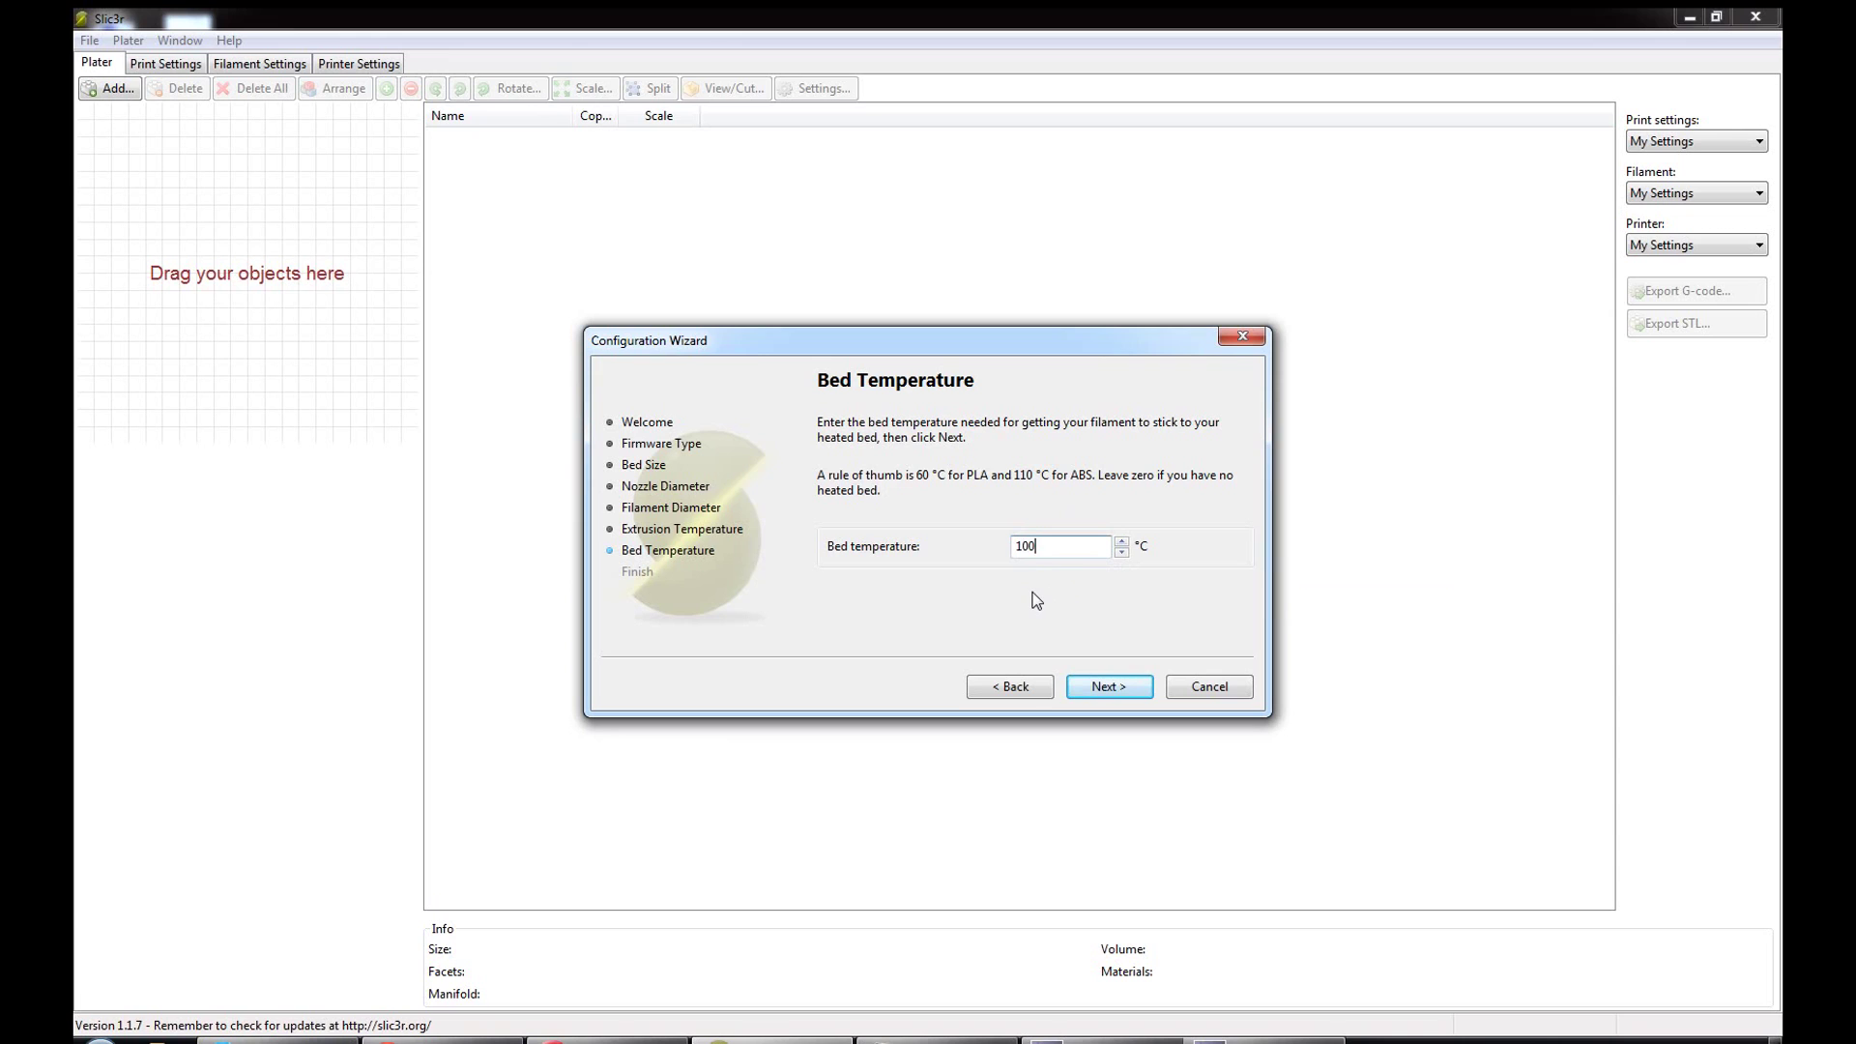
pyautogui.click(1122, 687)
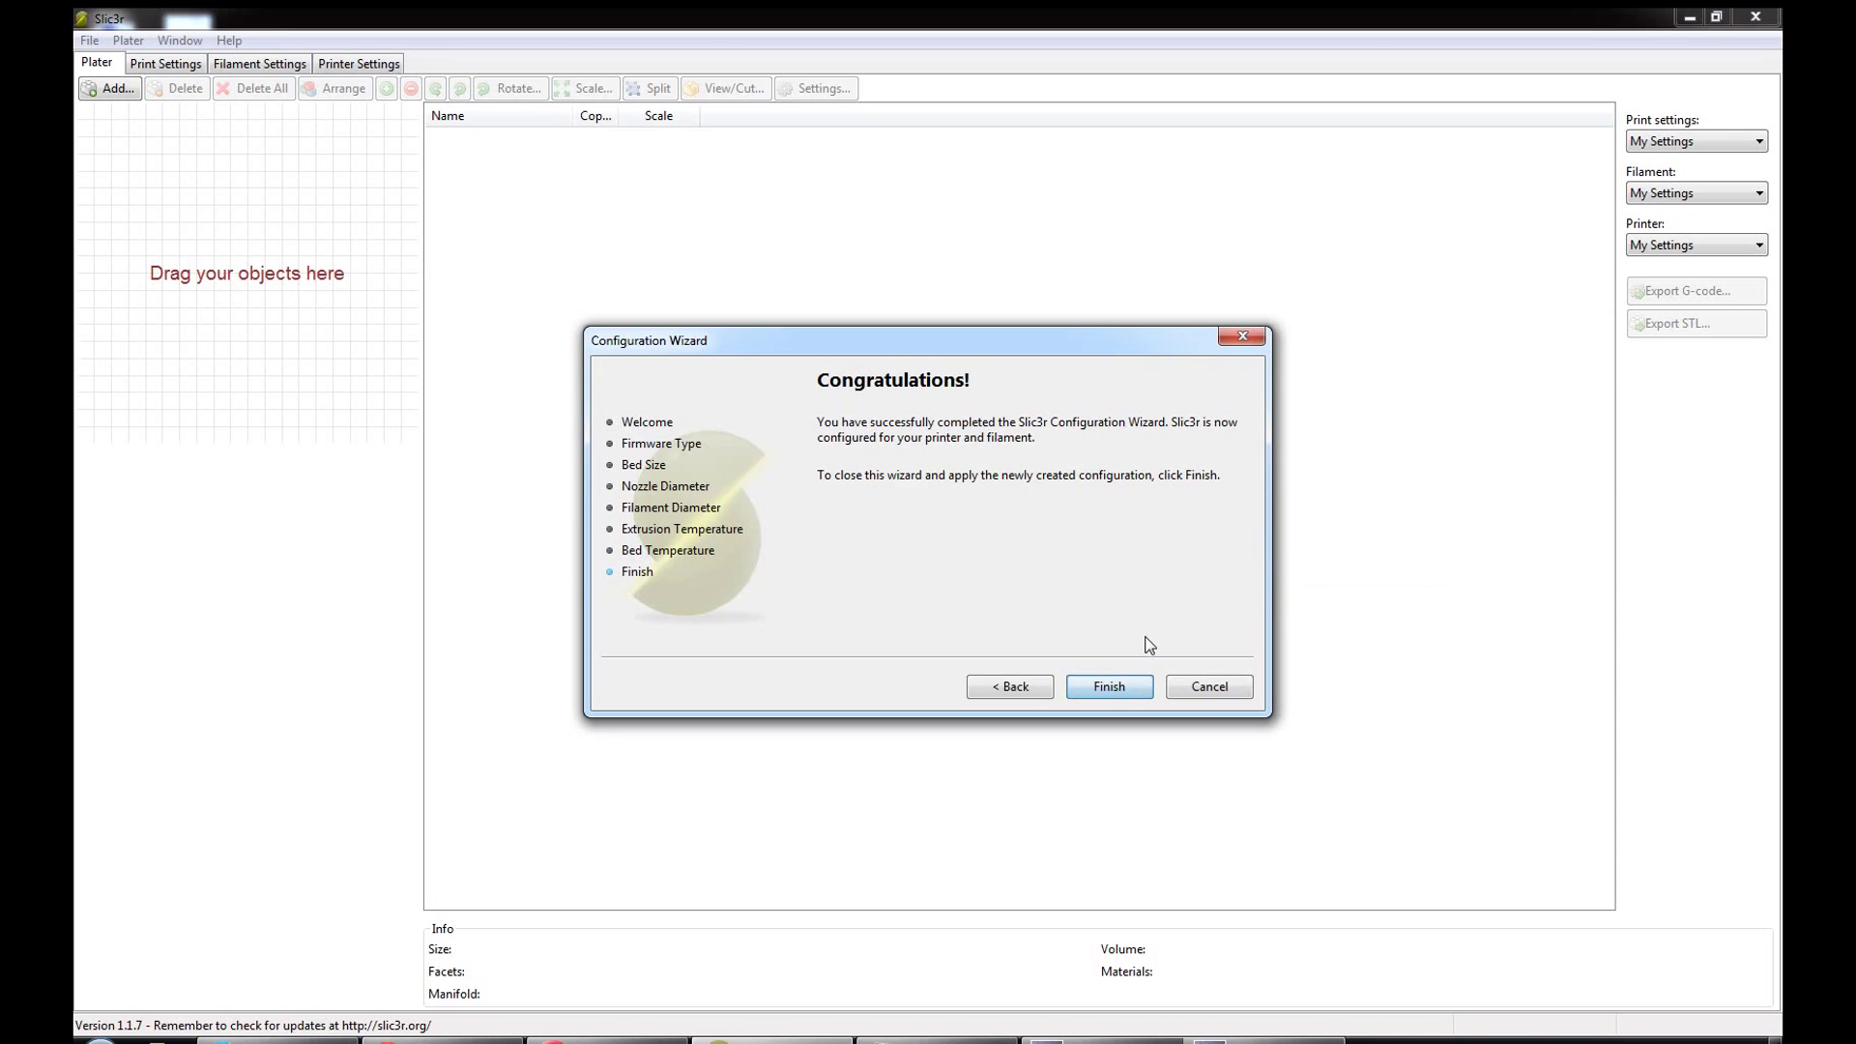
pyautogui.click(1126, 689)
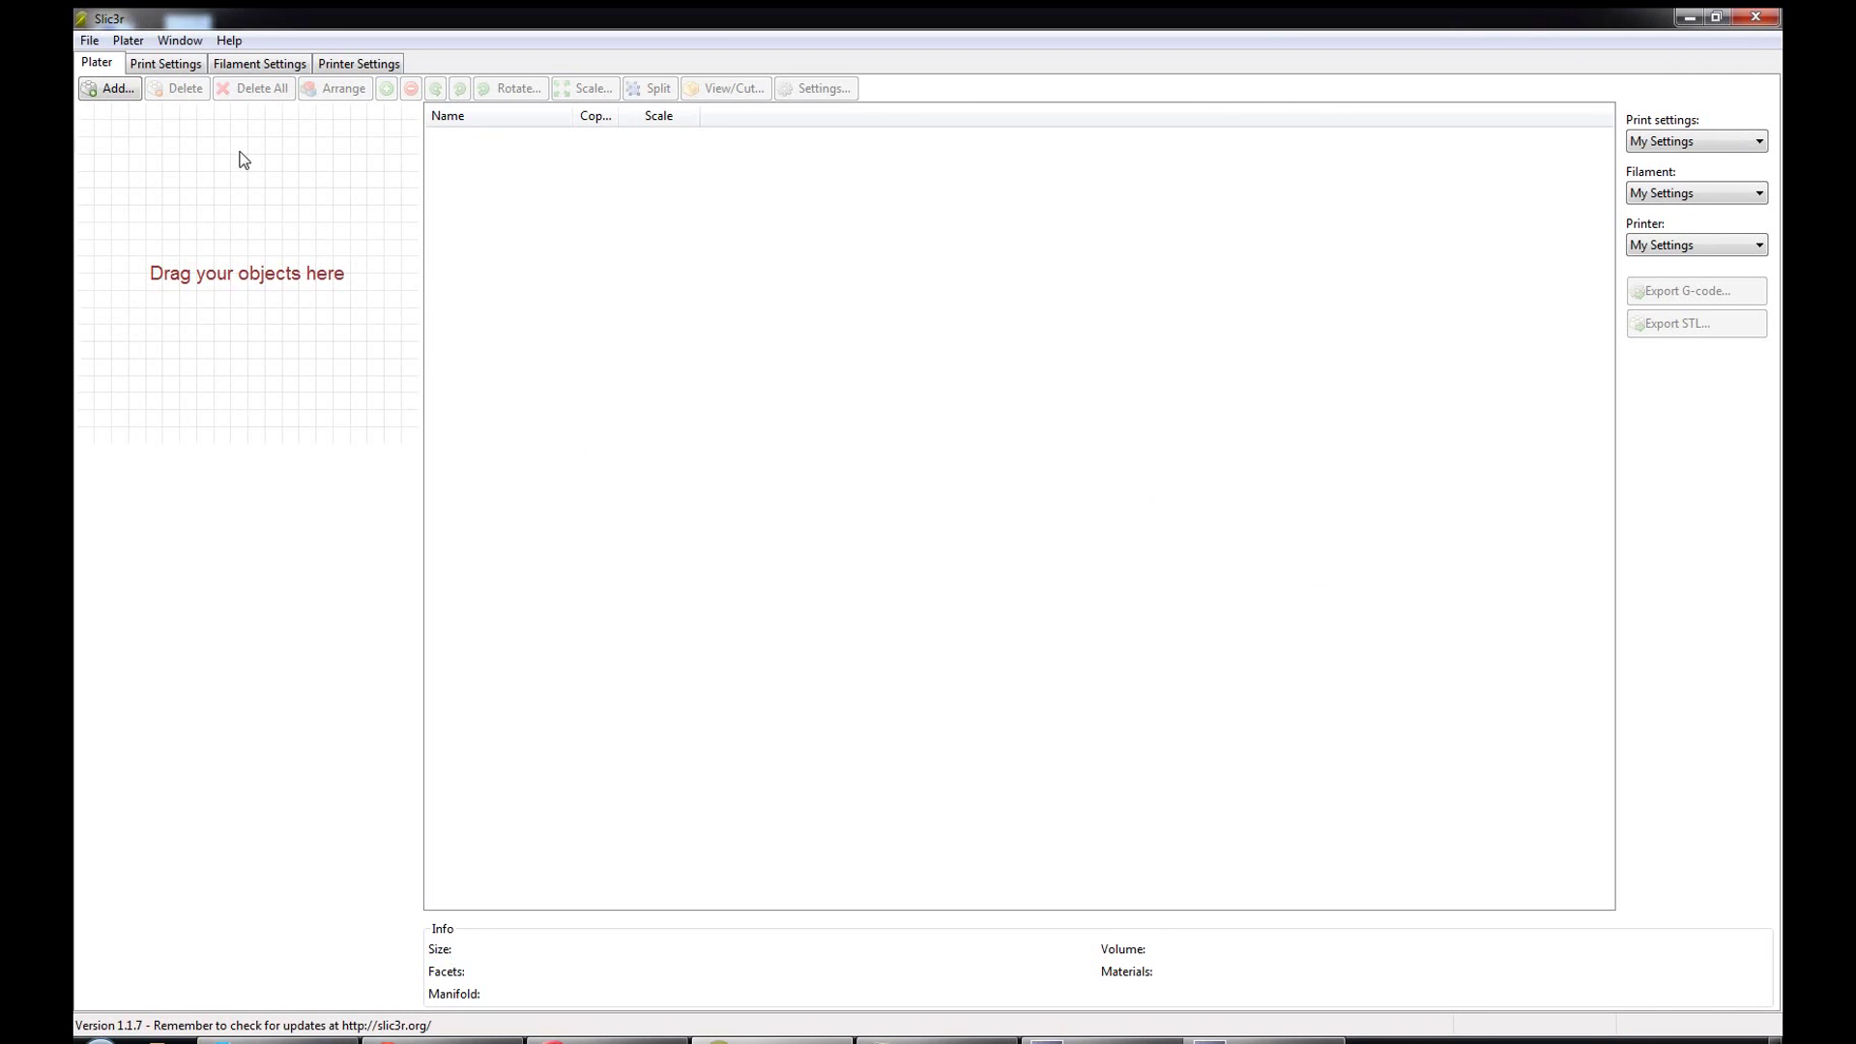
# Set the Preferences mode to Expert and acknowledge the restart warning
pyautogui.click(88, 42)
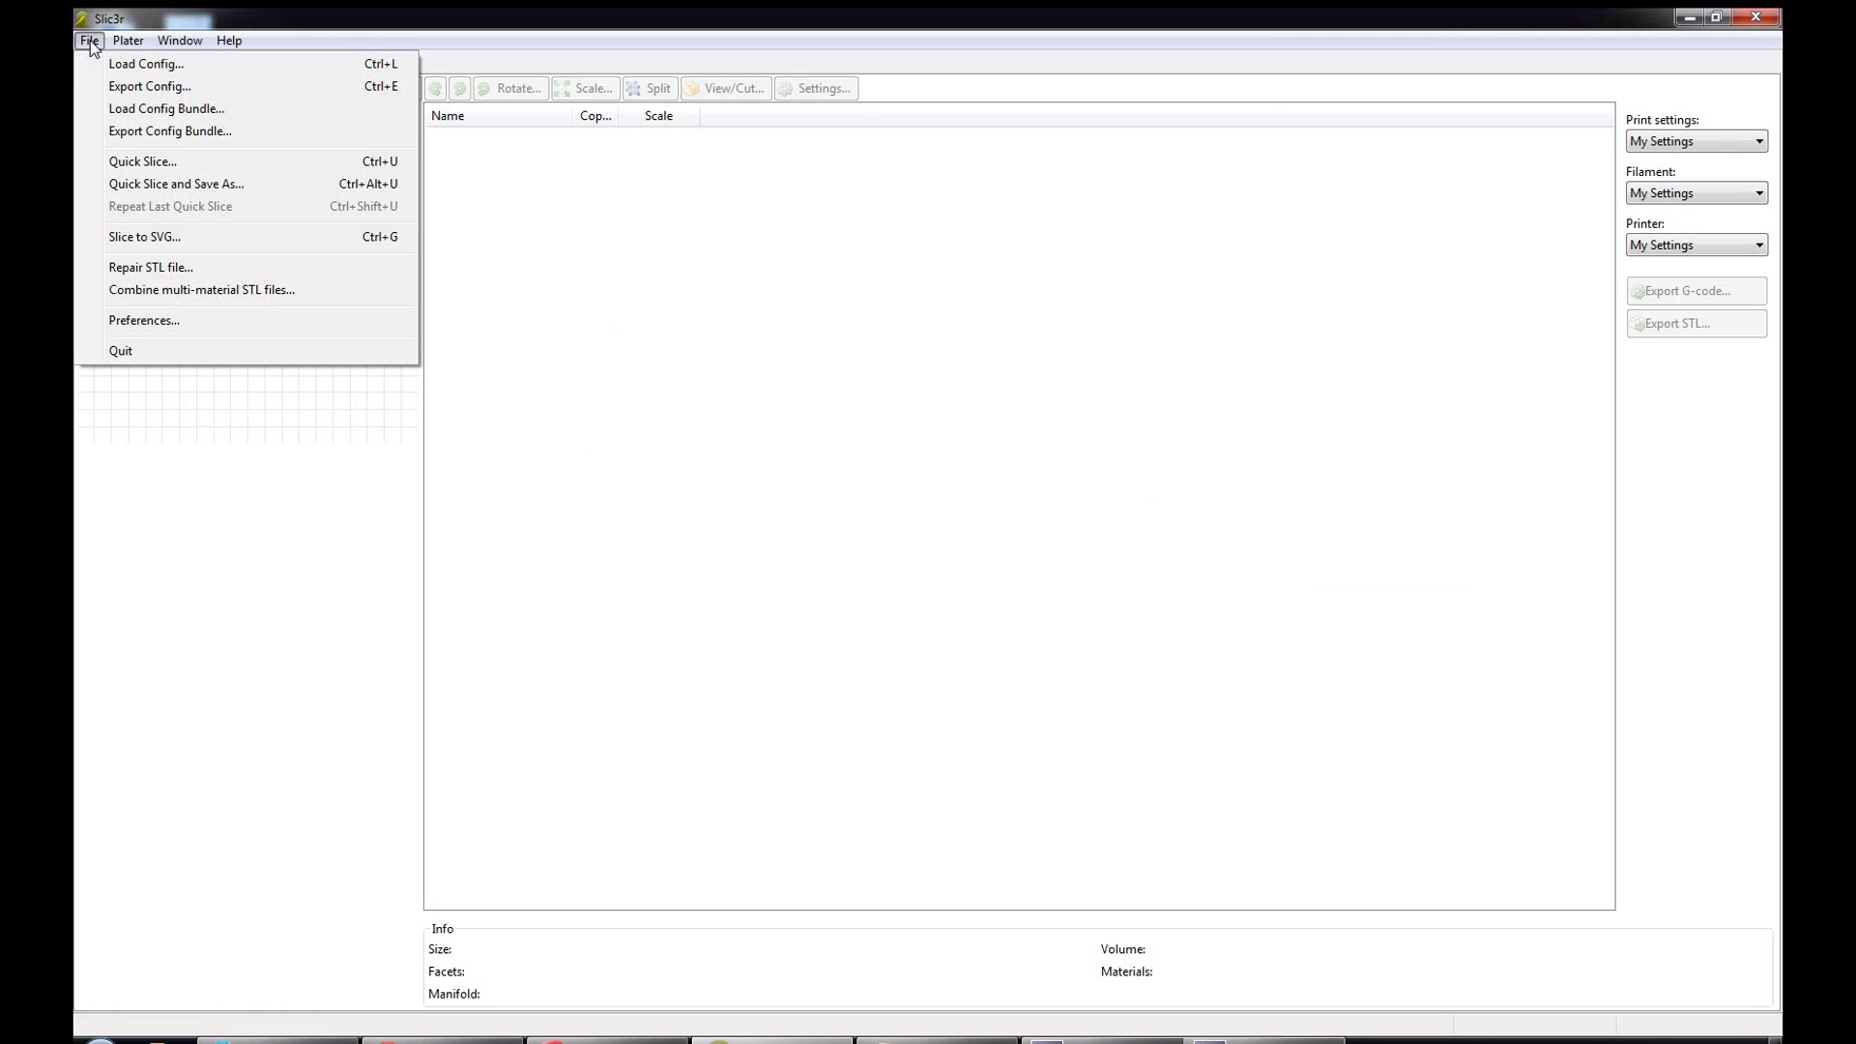
pyautogui.click(200, 323)
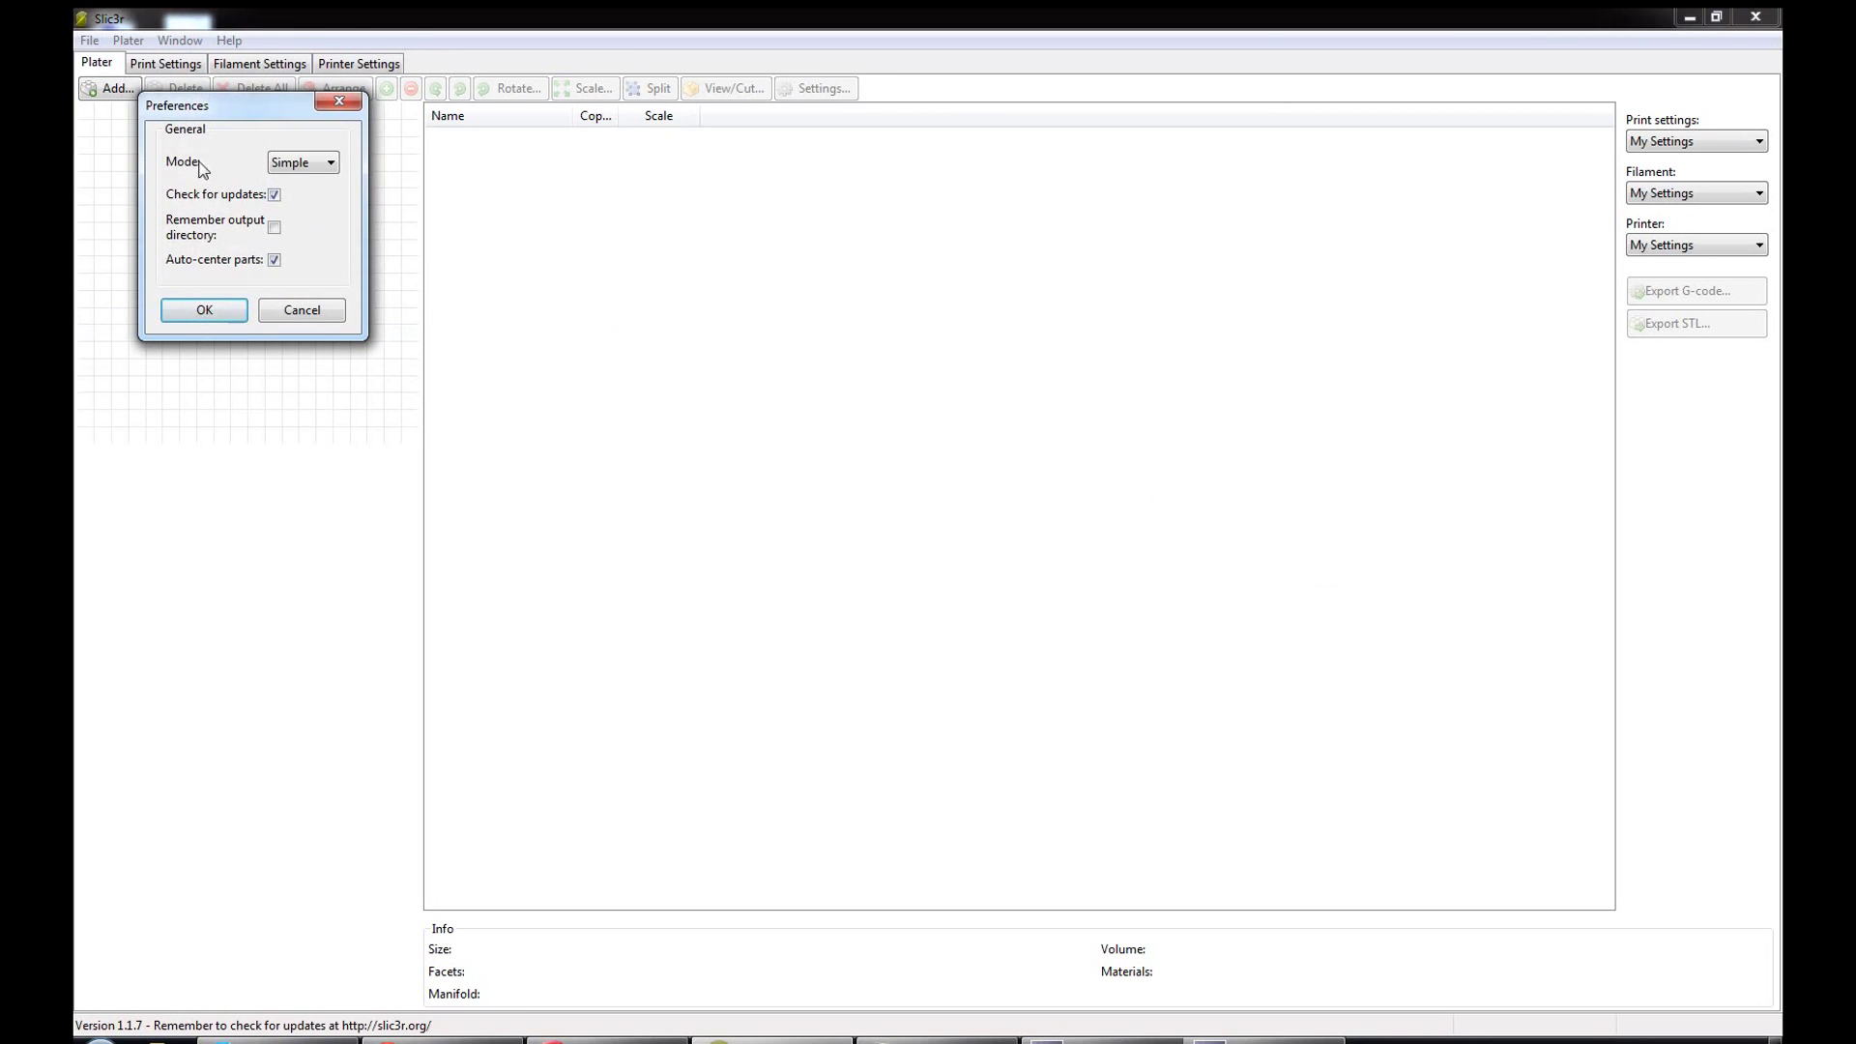
pyautogui.click(329, 162)
pyautogui.click(306, 199)
pyautogui.click(204, 311)
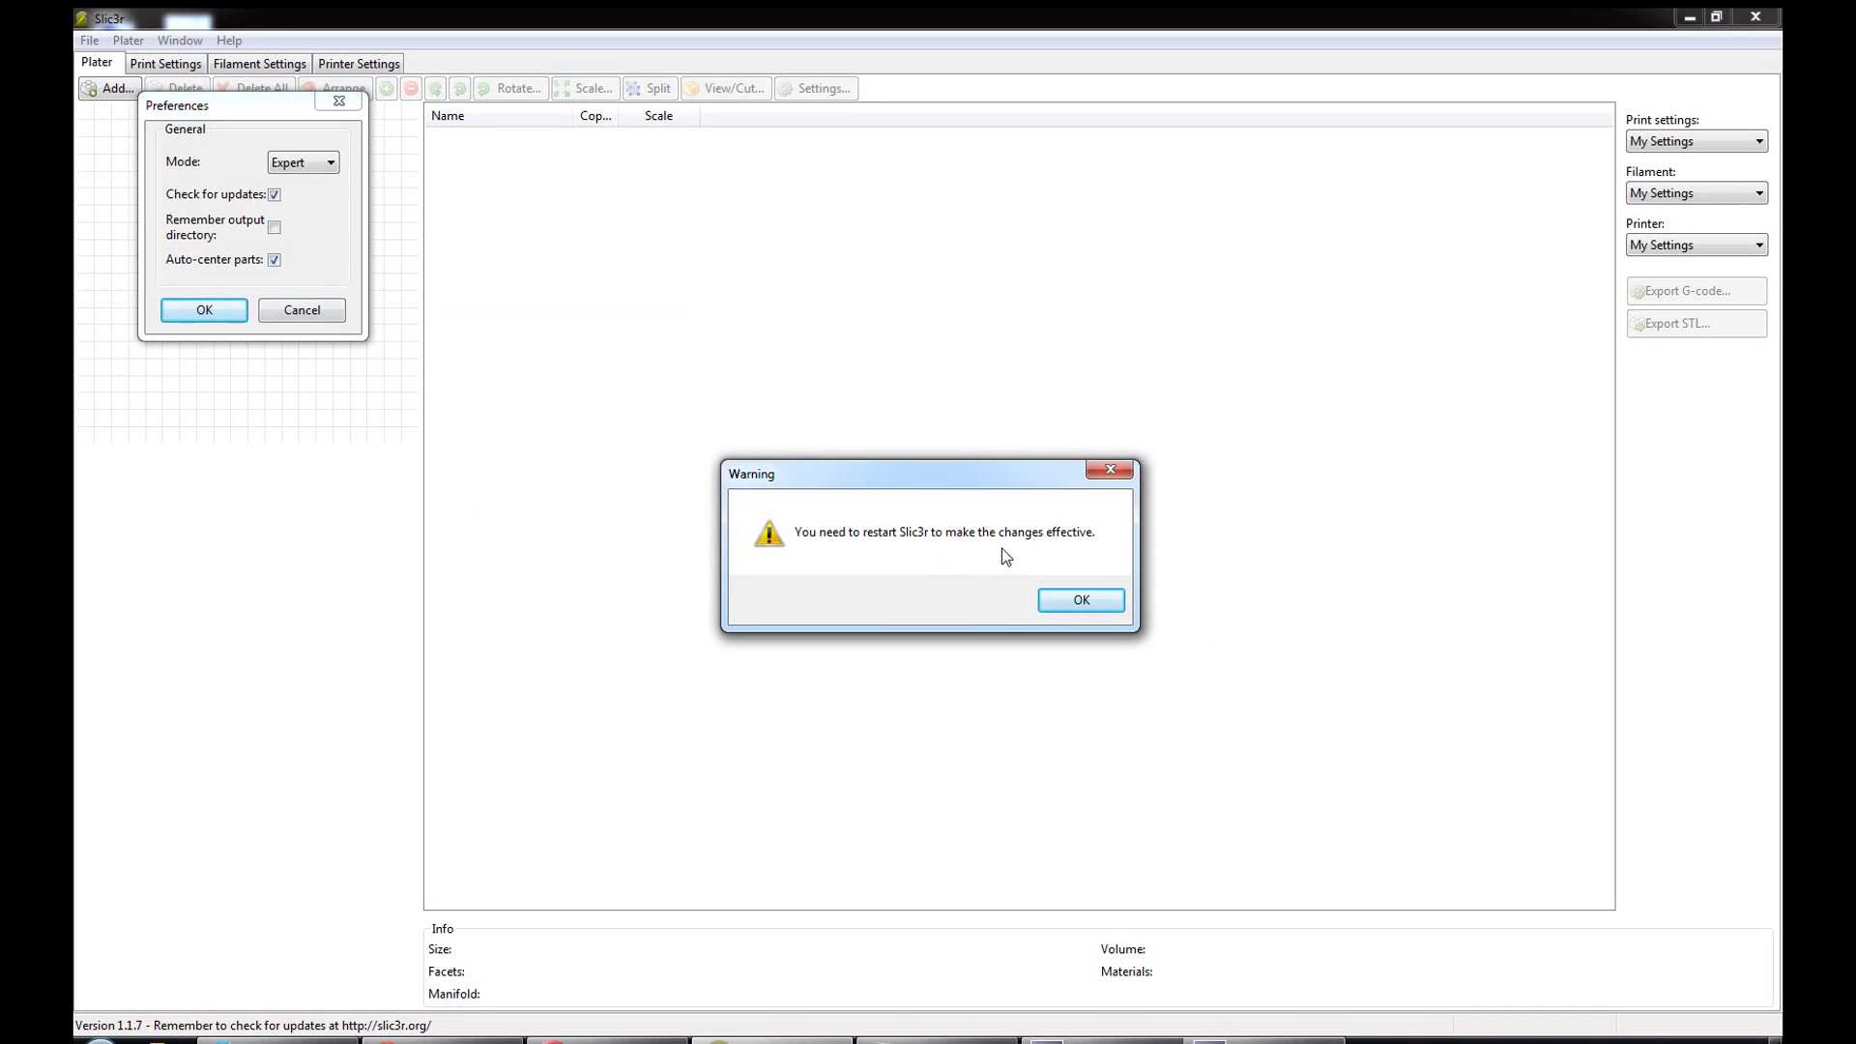
pyautogui.click(1079, 600)
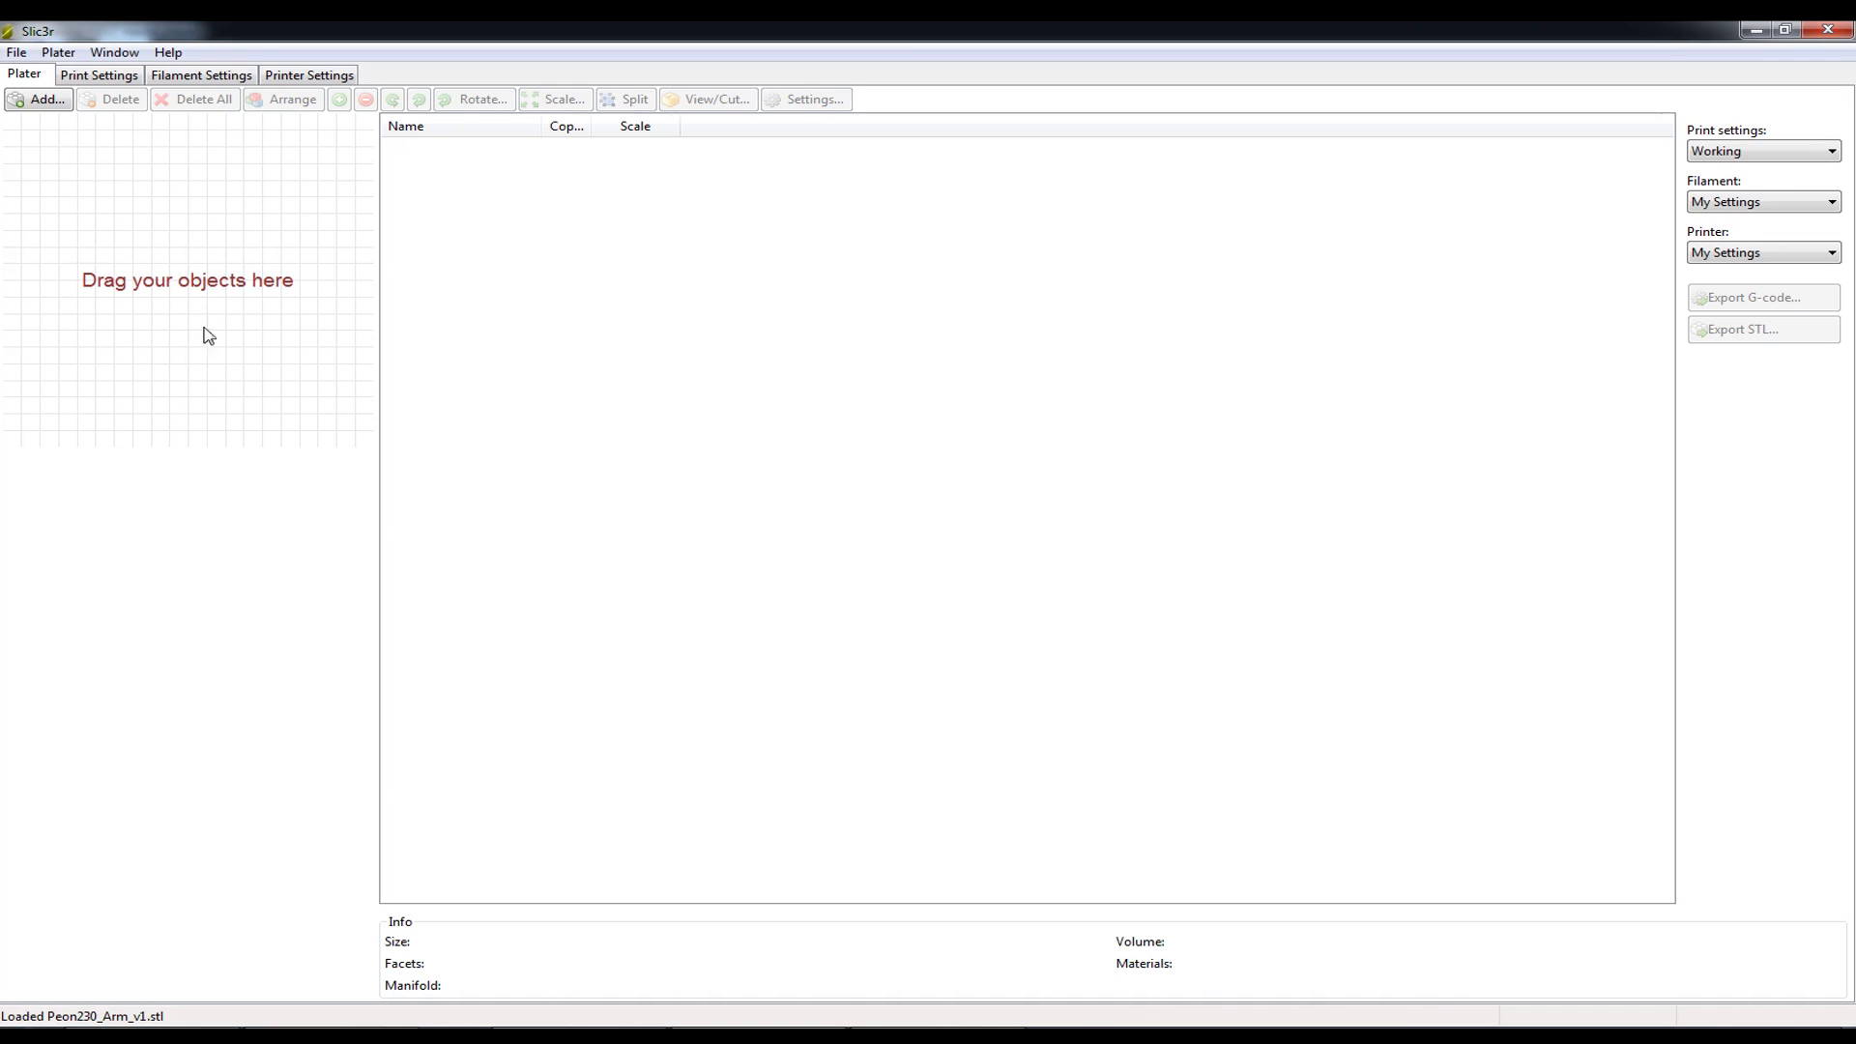
# Add Peon230_Arm_v1.stl to the plater
pyautogui.click(44, 101)
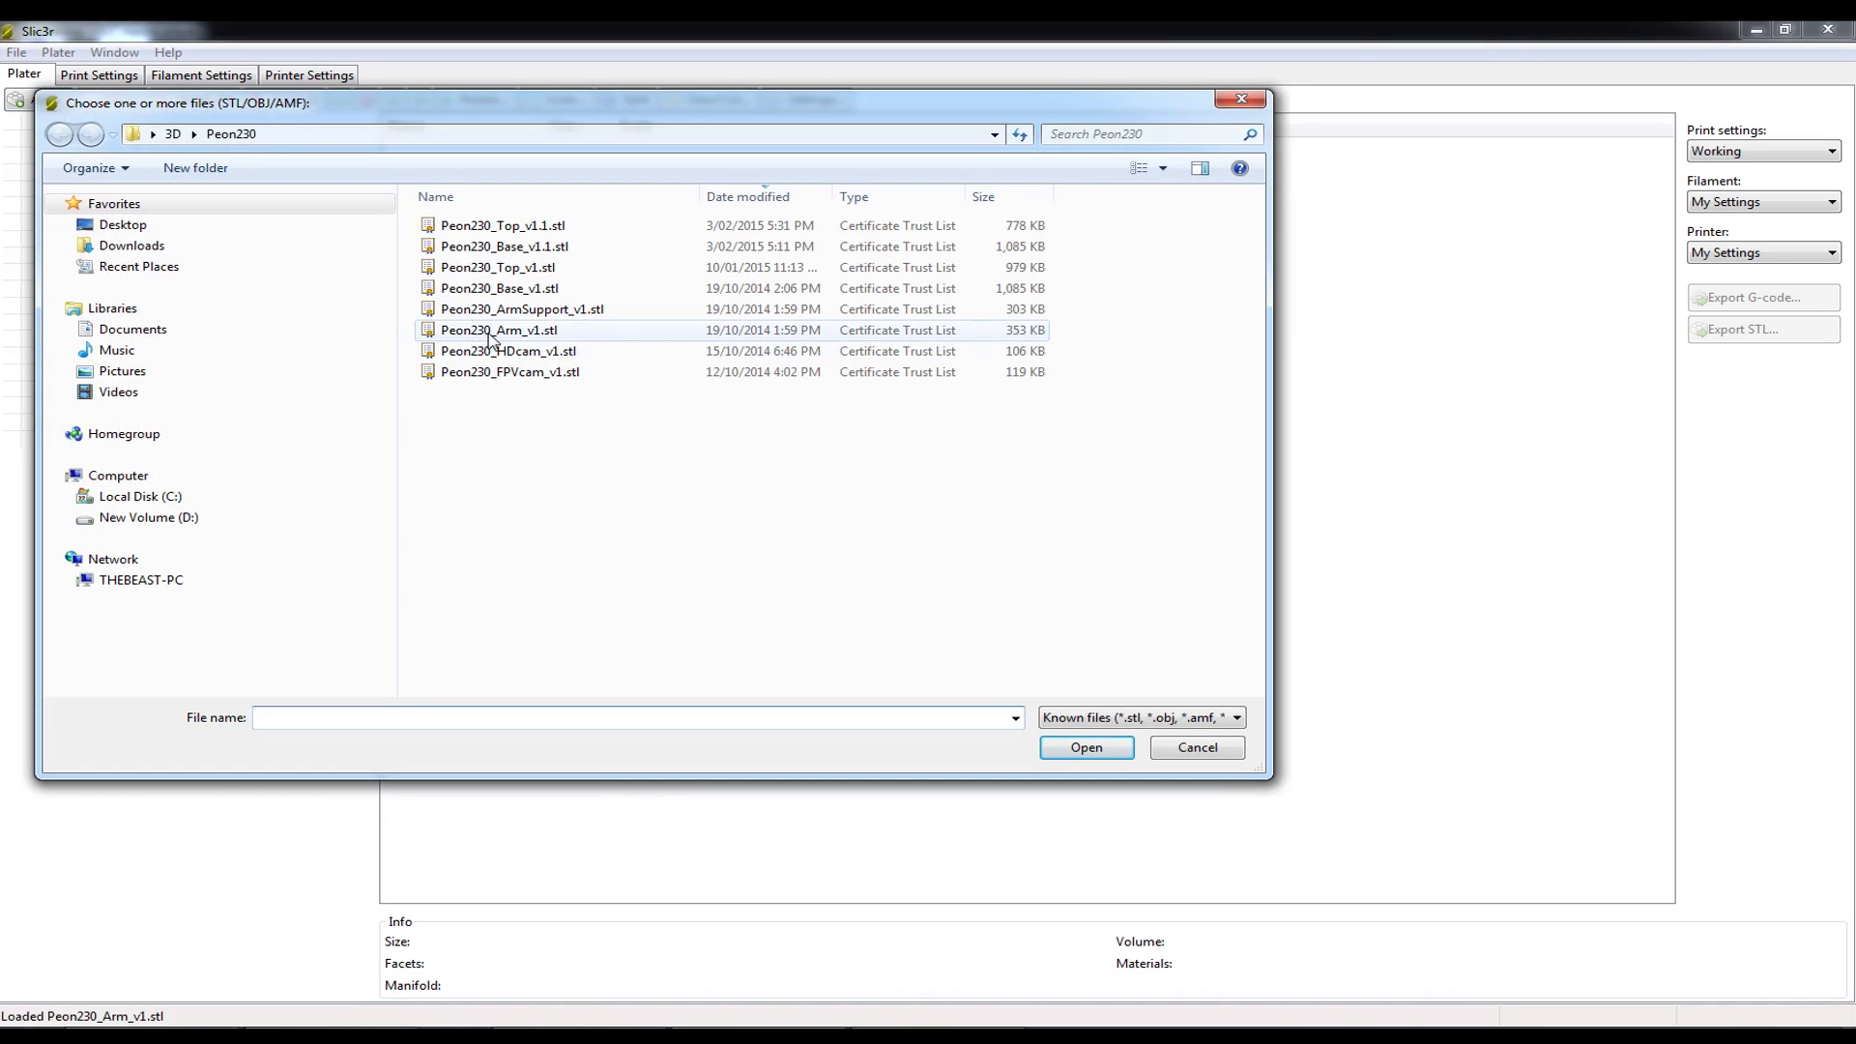
pyautogui.click(584, 331)
pyautogui.click(1085, 747)
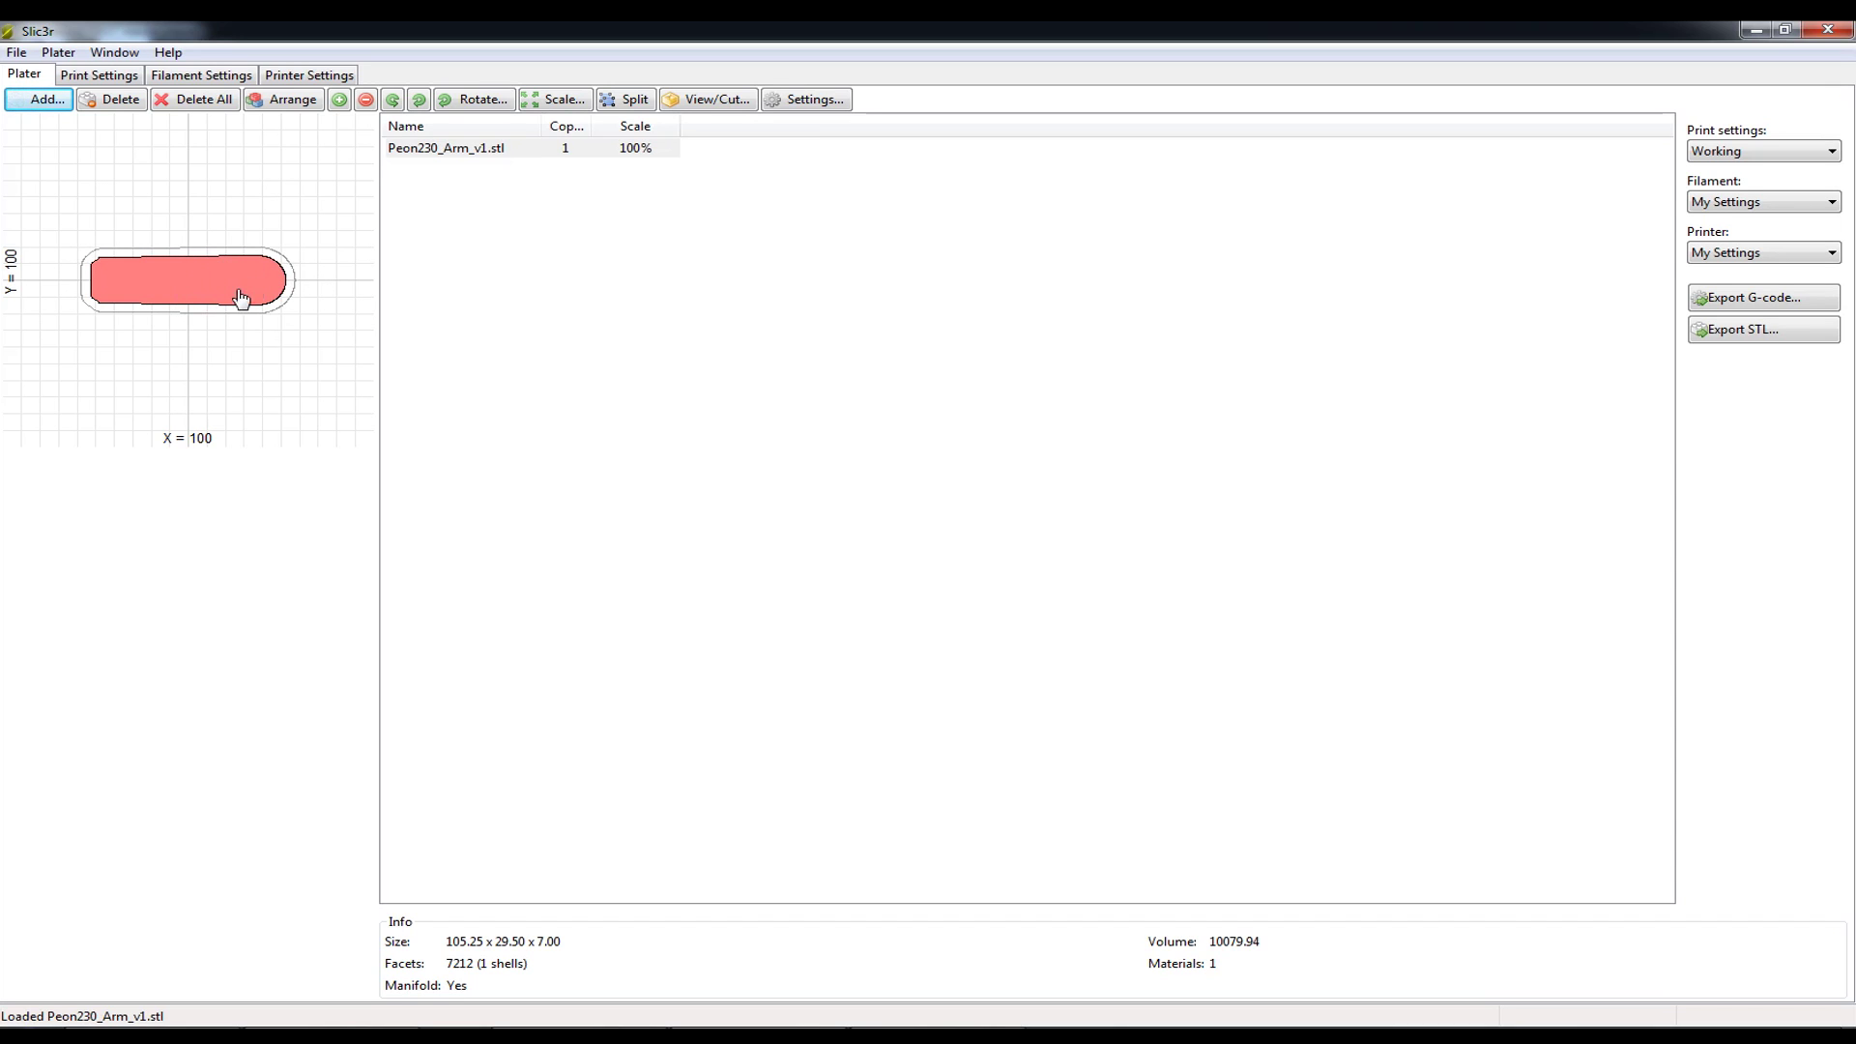
# Rotate the arm twice by 45° one way, then twice by 45° back
pyautogui.click(394, 100)
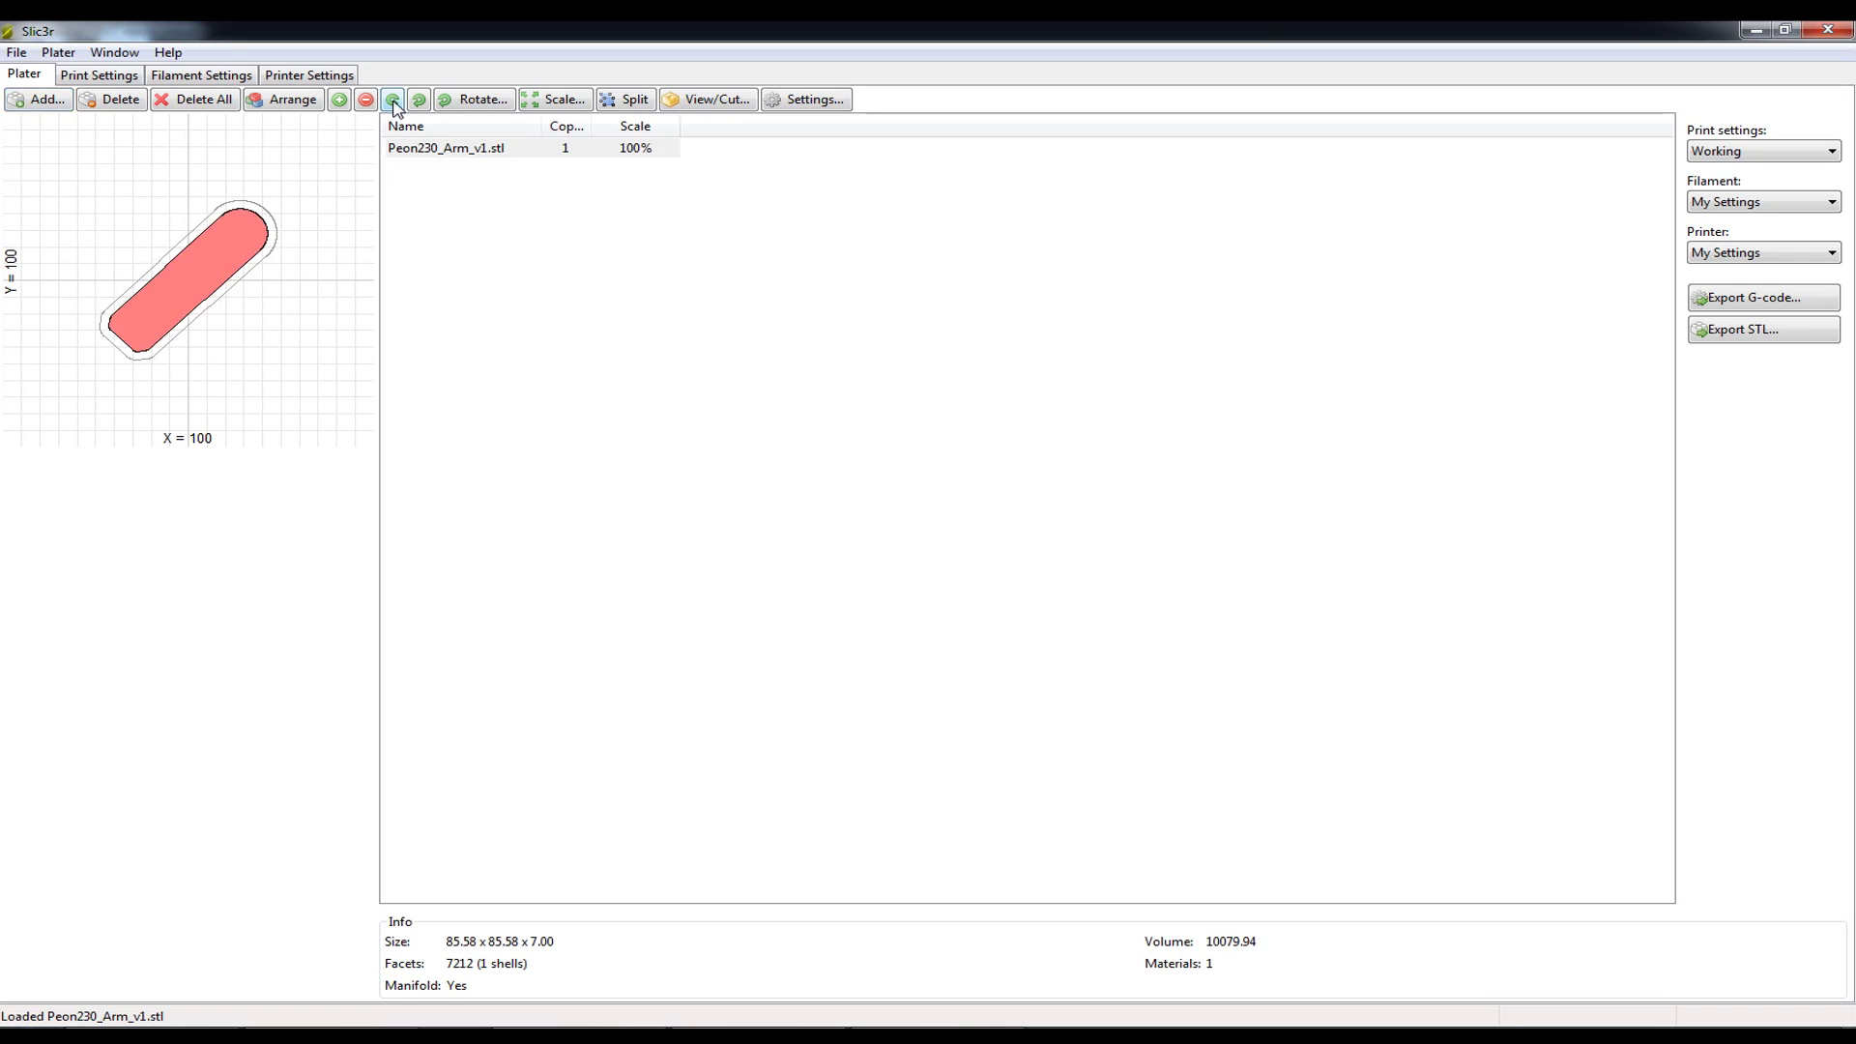
pyautogui.click(394, 101)
pyautogui.click(421, 101)
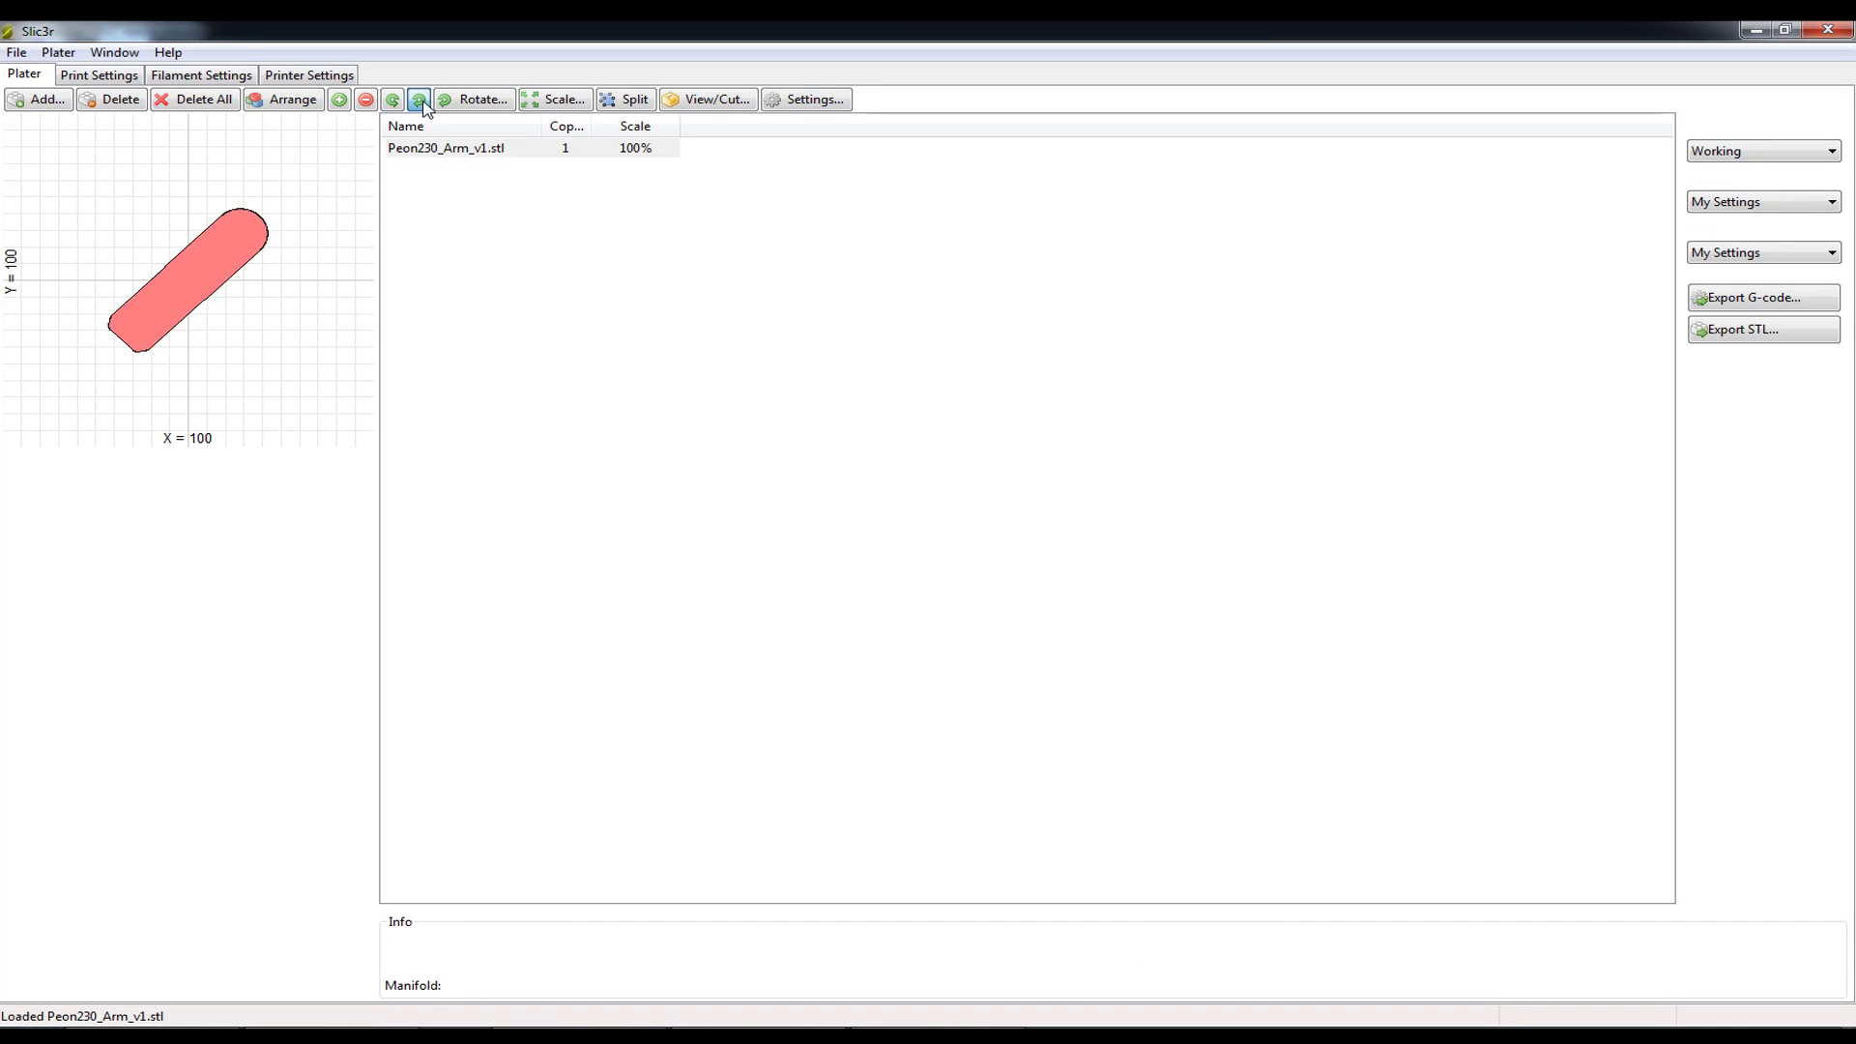
pyautogui.click(422, 100)
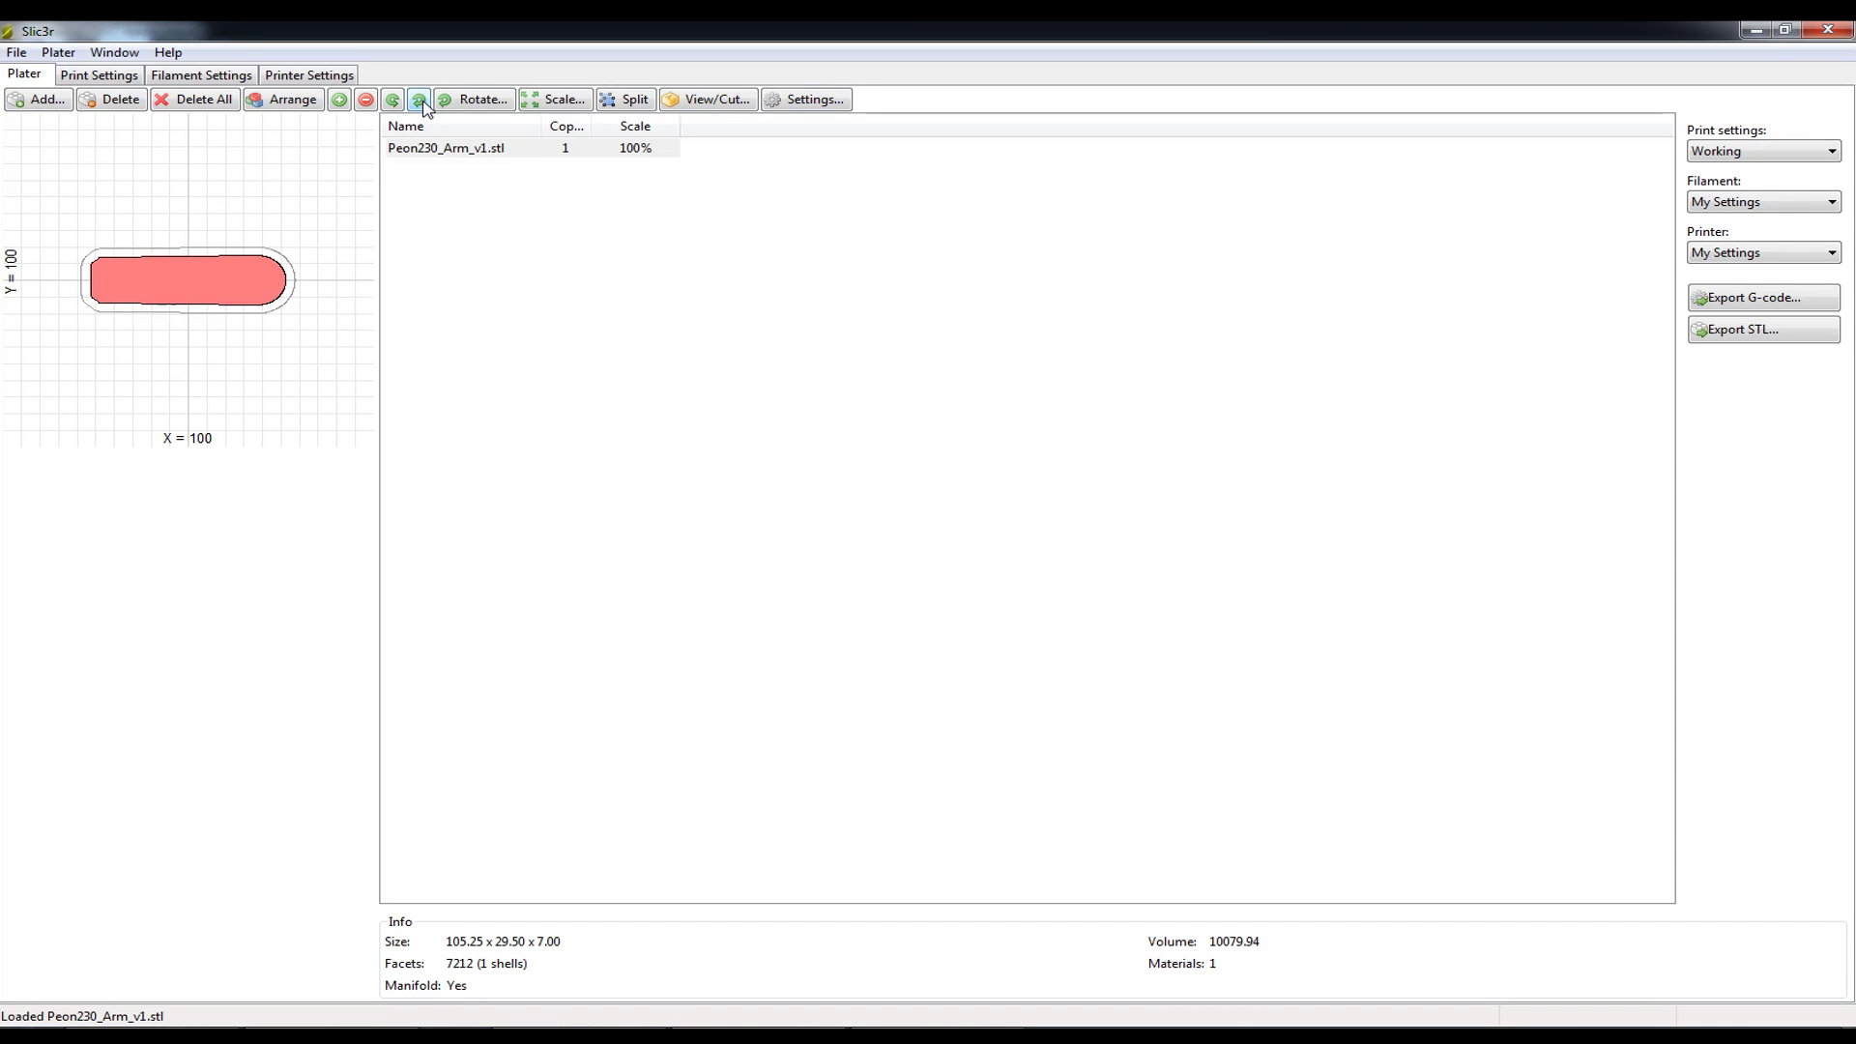
pyautogui.click(471, 100)
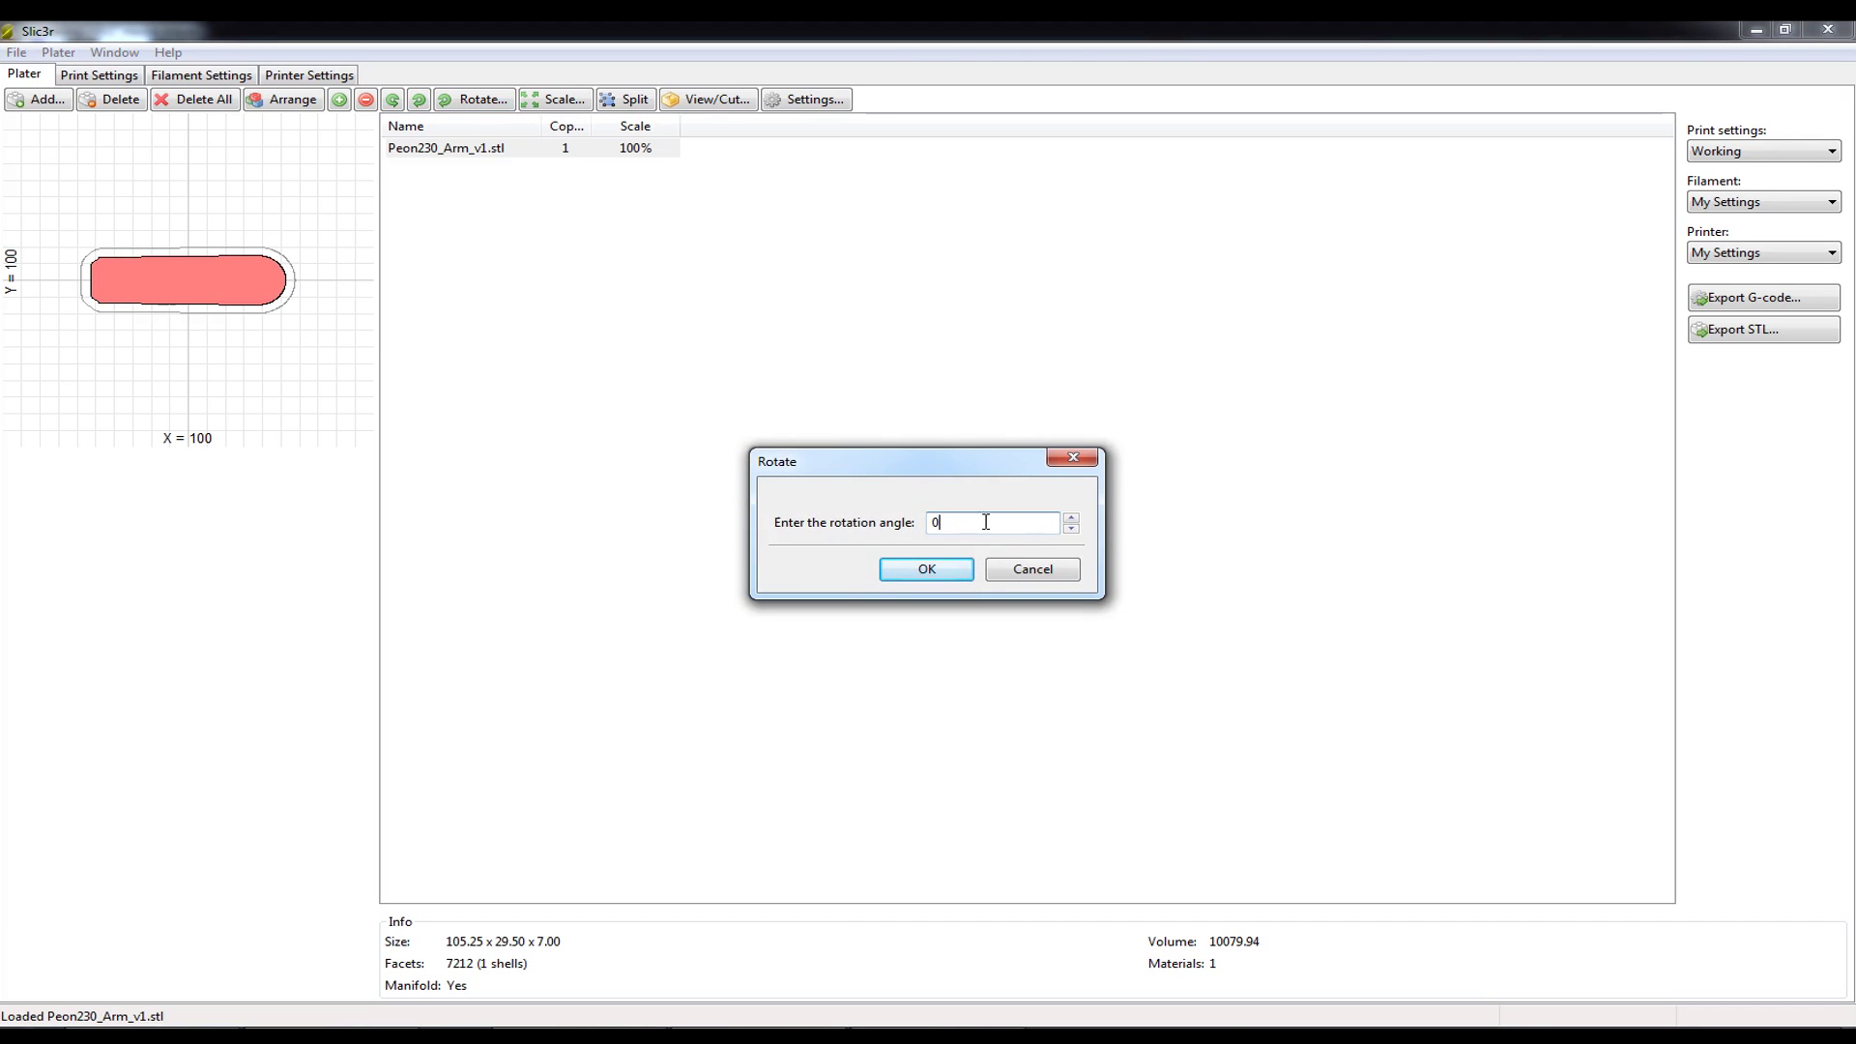
pyautogui.click(1032, 569)
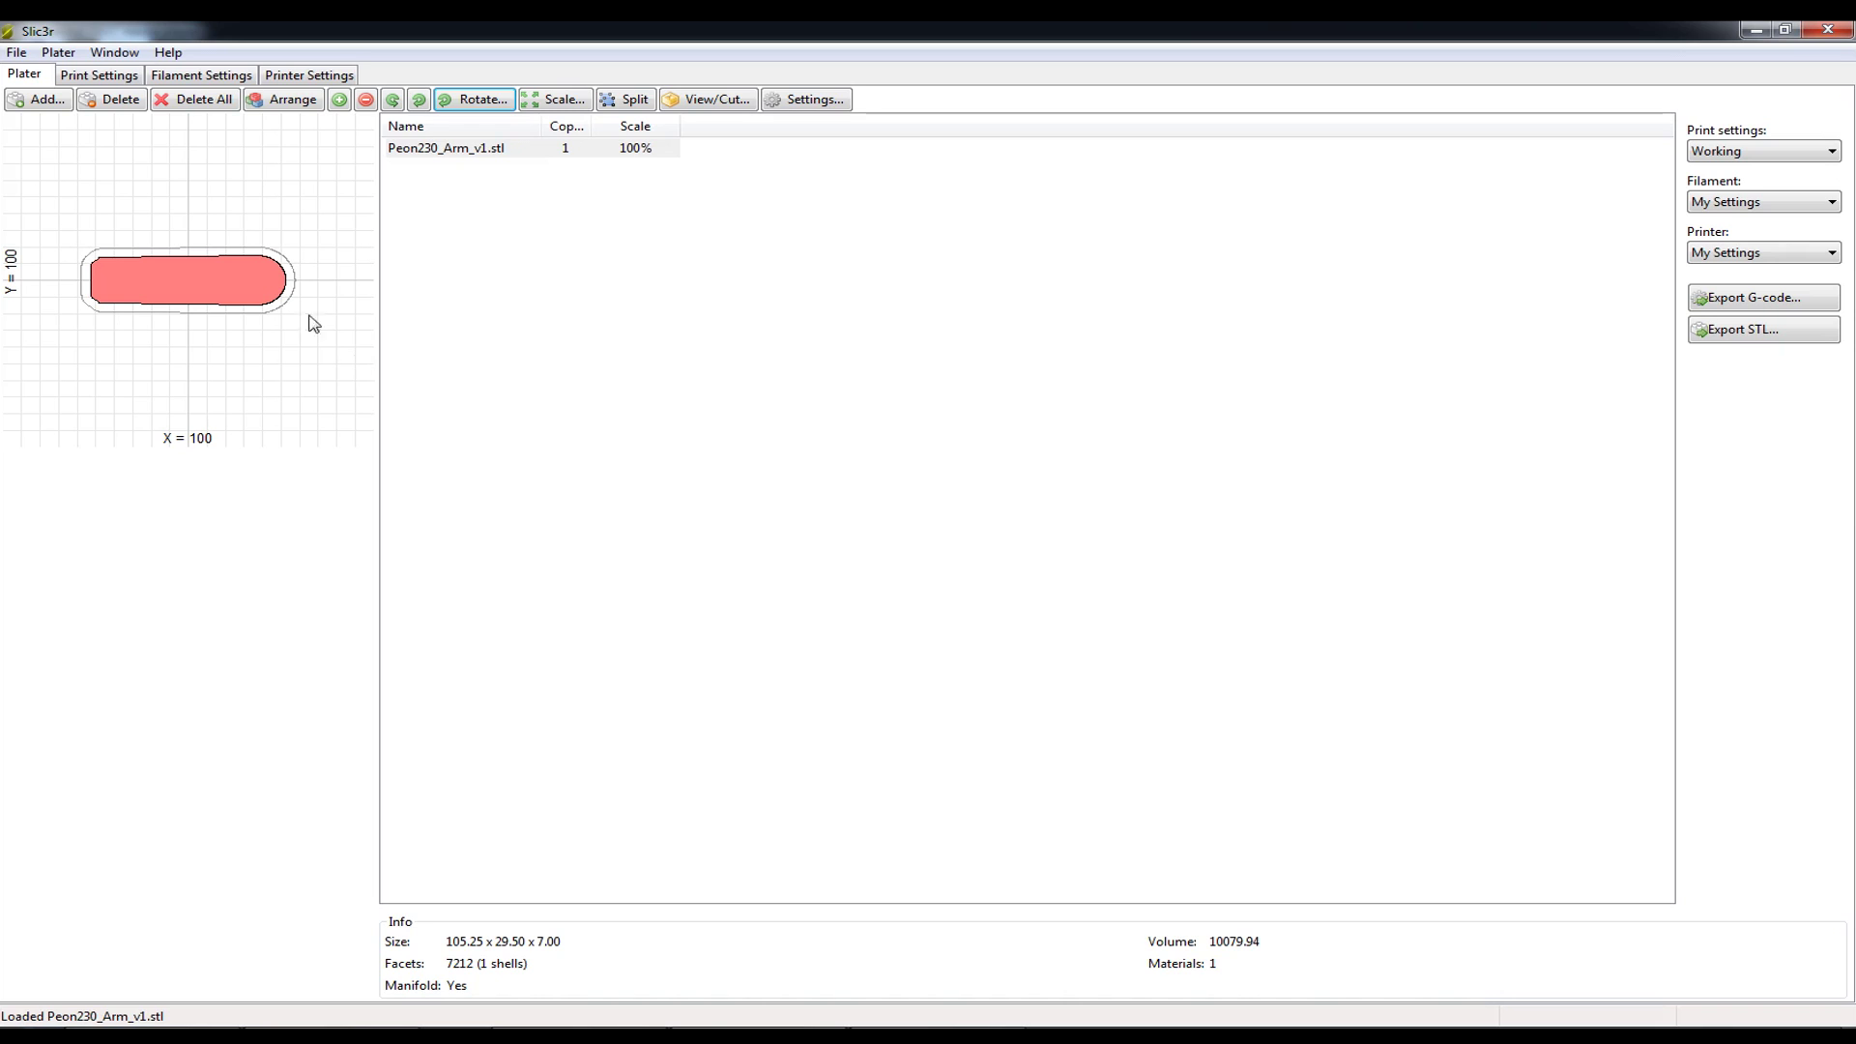
pyautogui.click(558, 100)
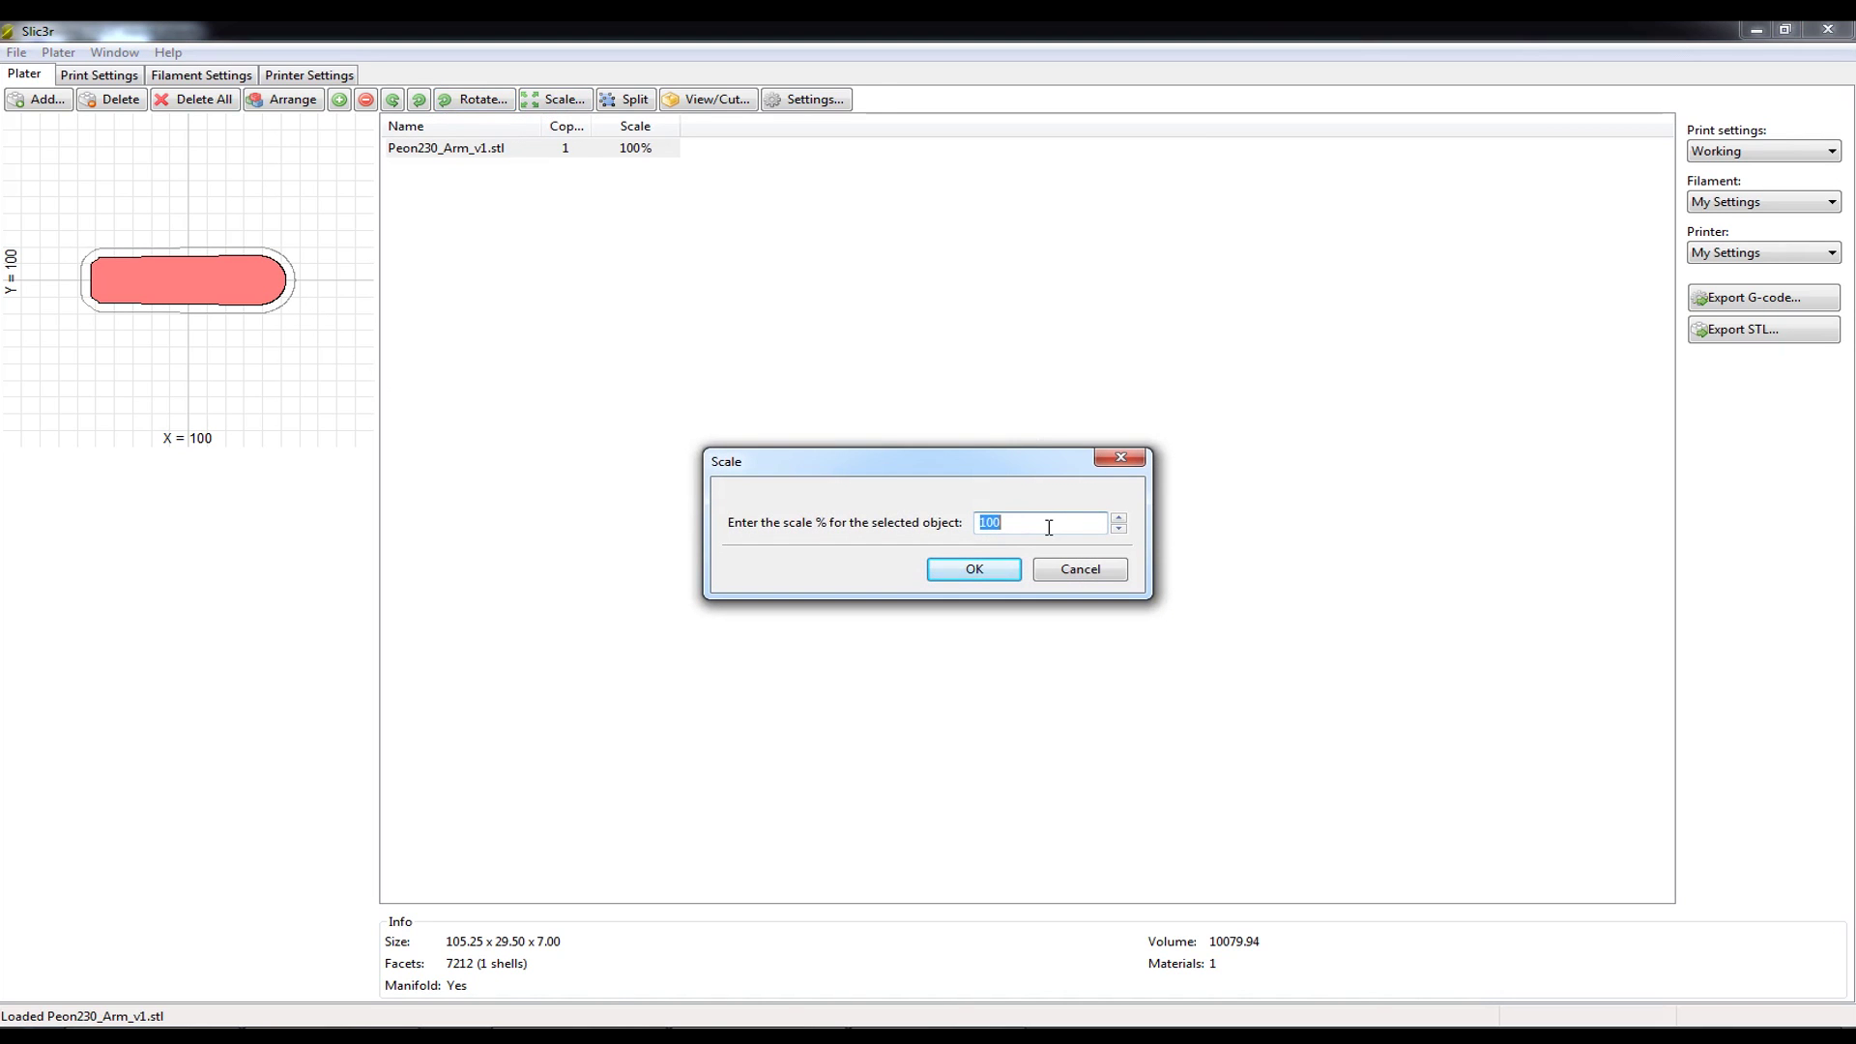
pyautogui.write('1')
pyautogui.click(998, 572)
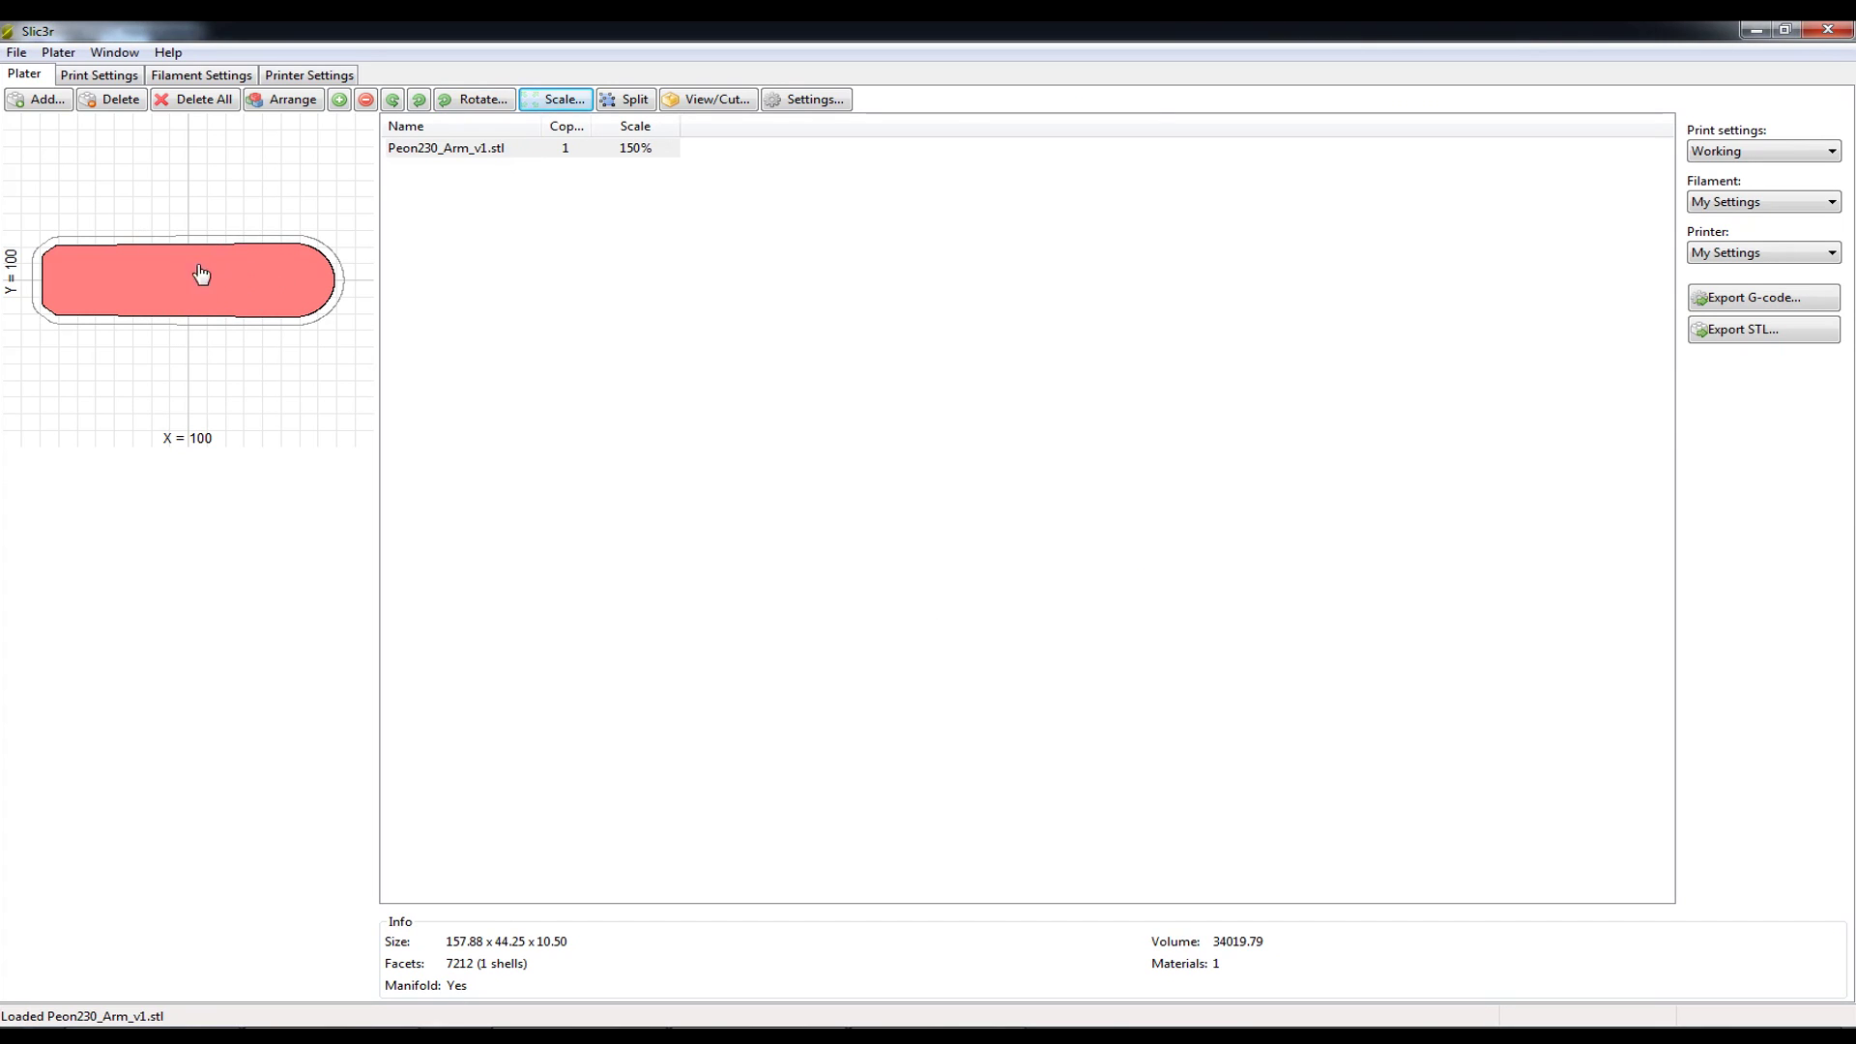
pyautogui.click(556, 98)
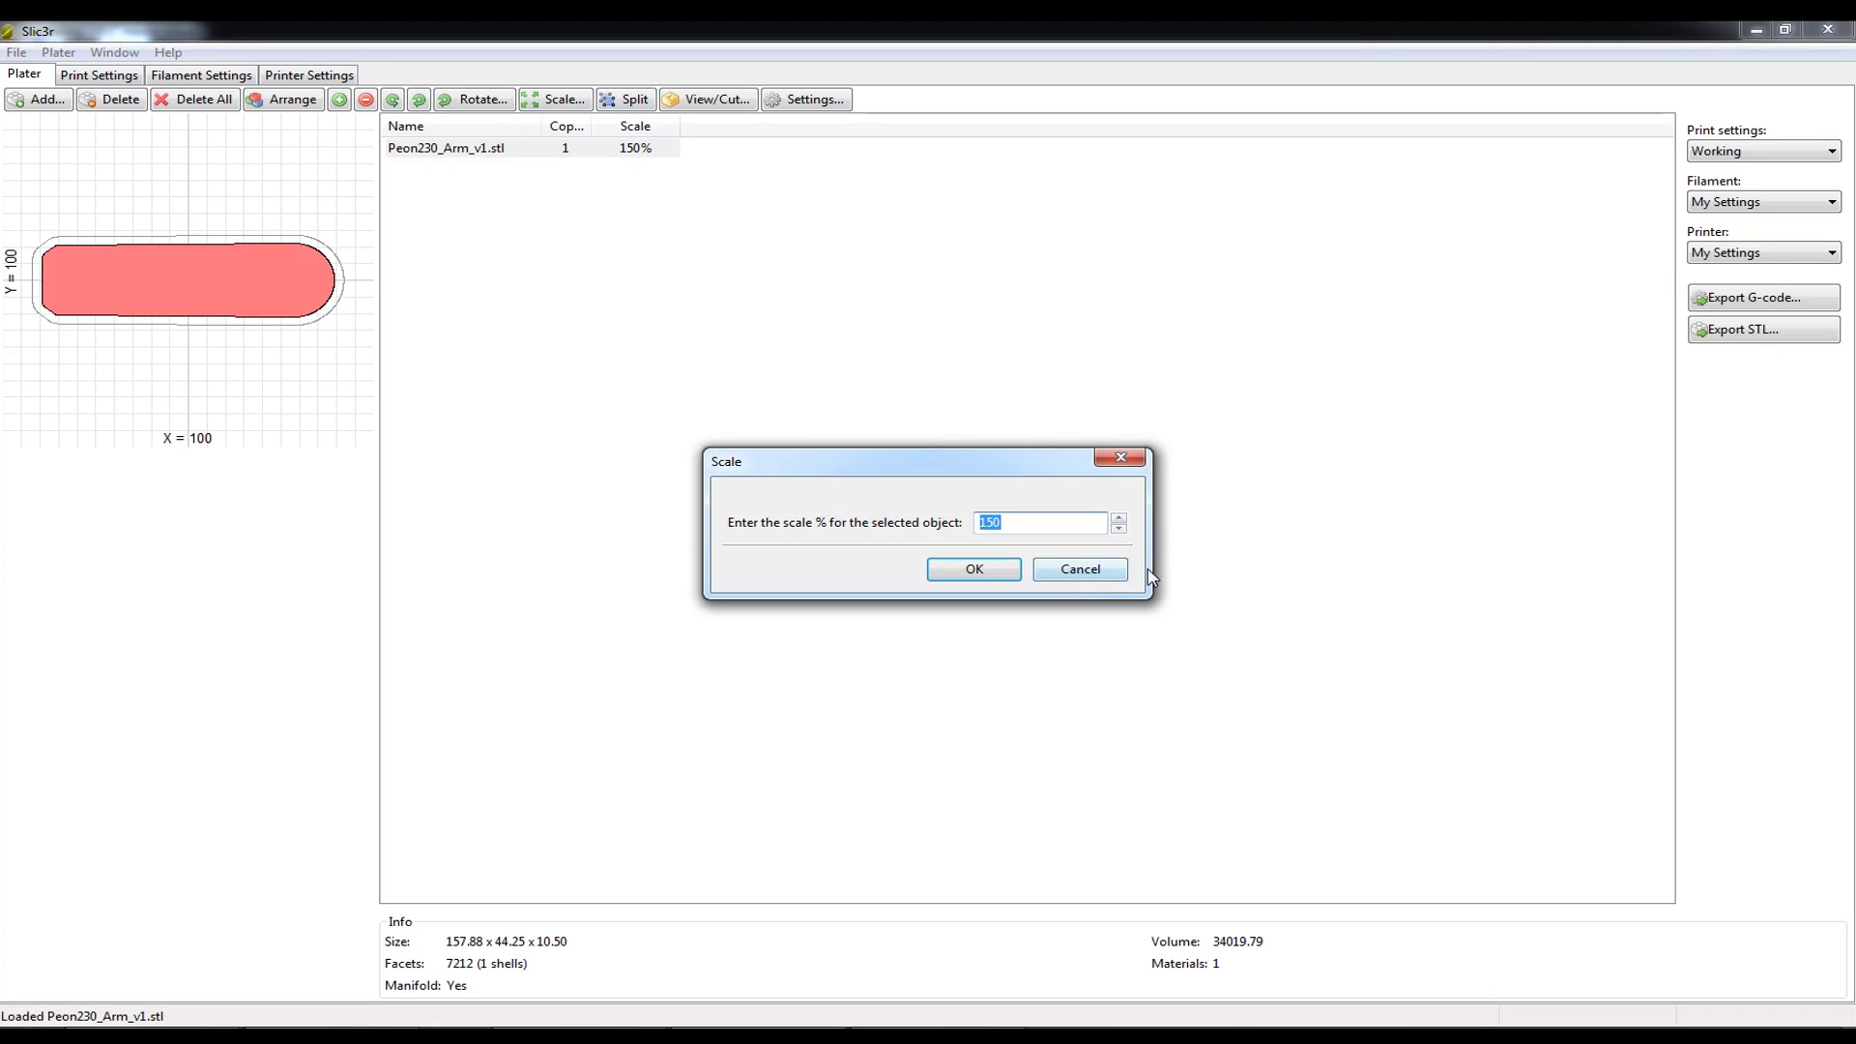
pyautogui.write('50')
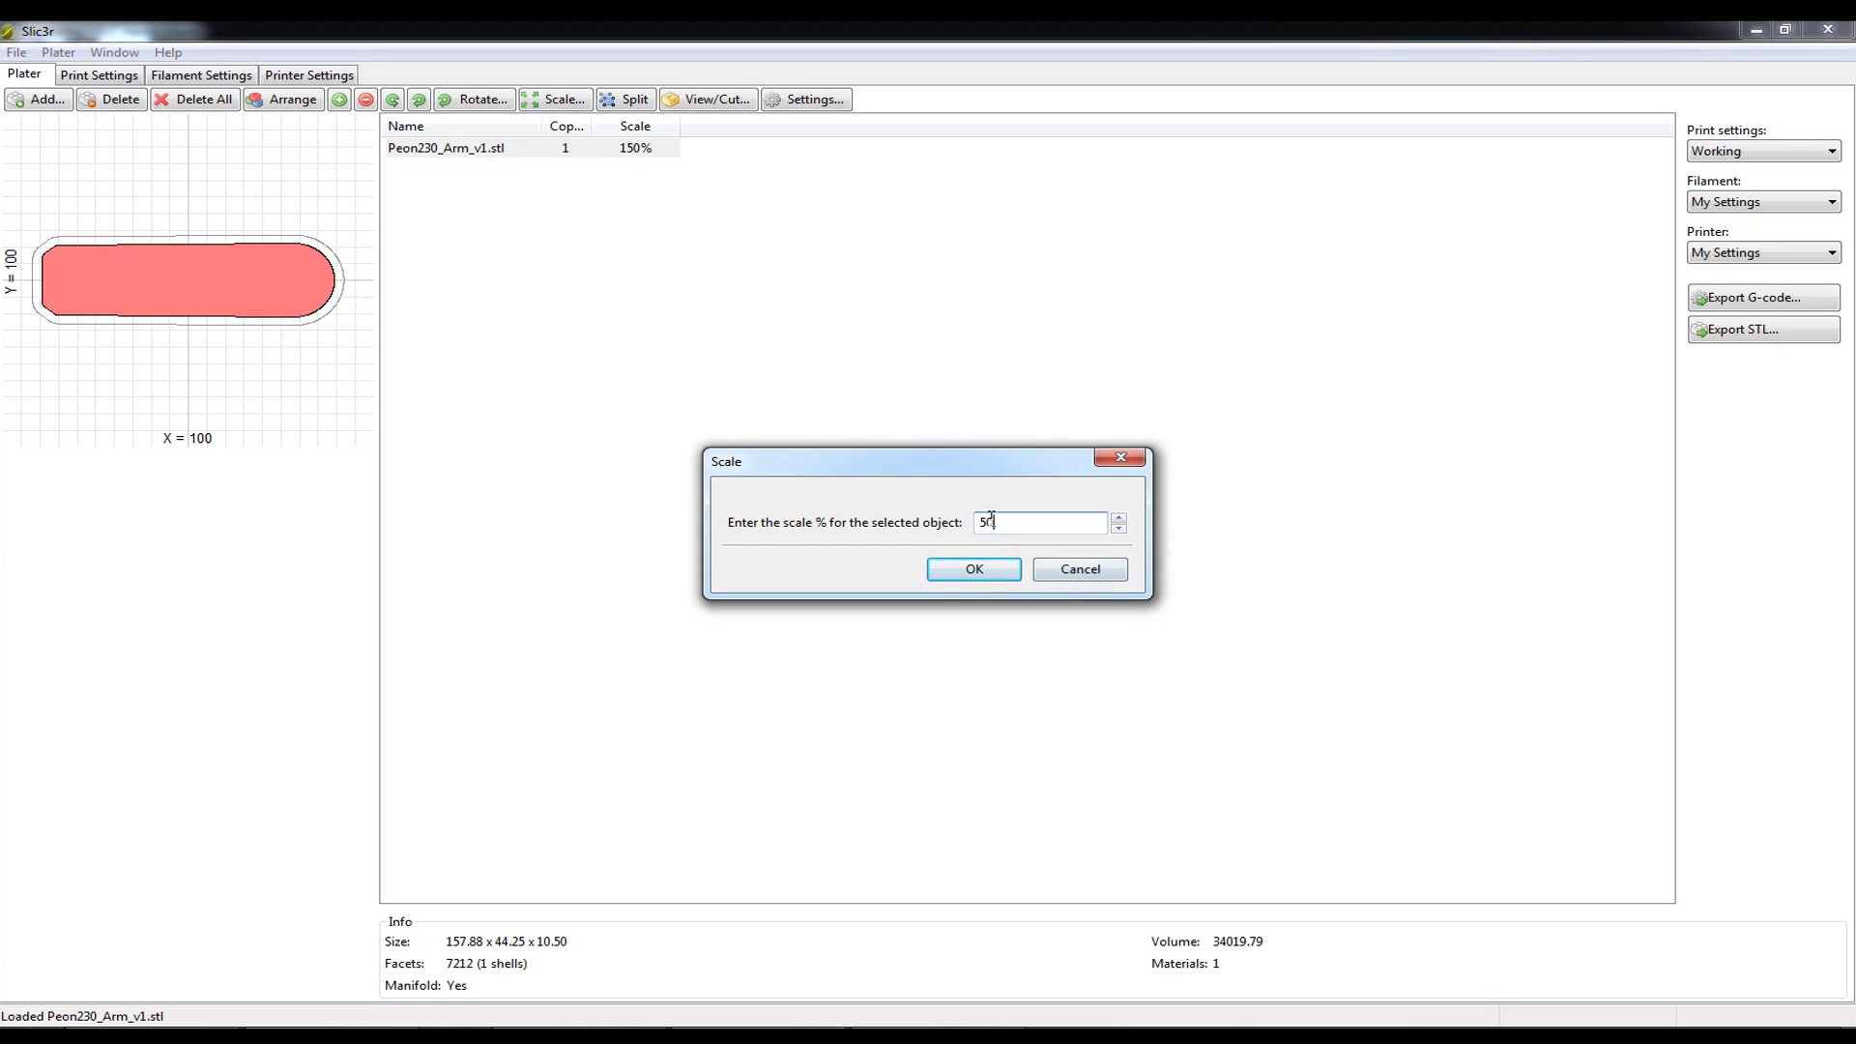
pyautogui.click(973, 572)
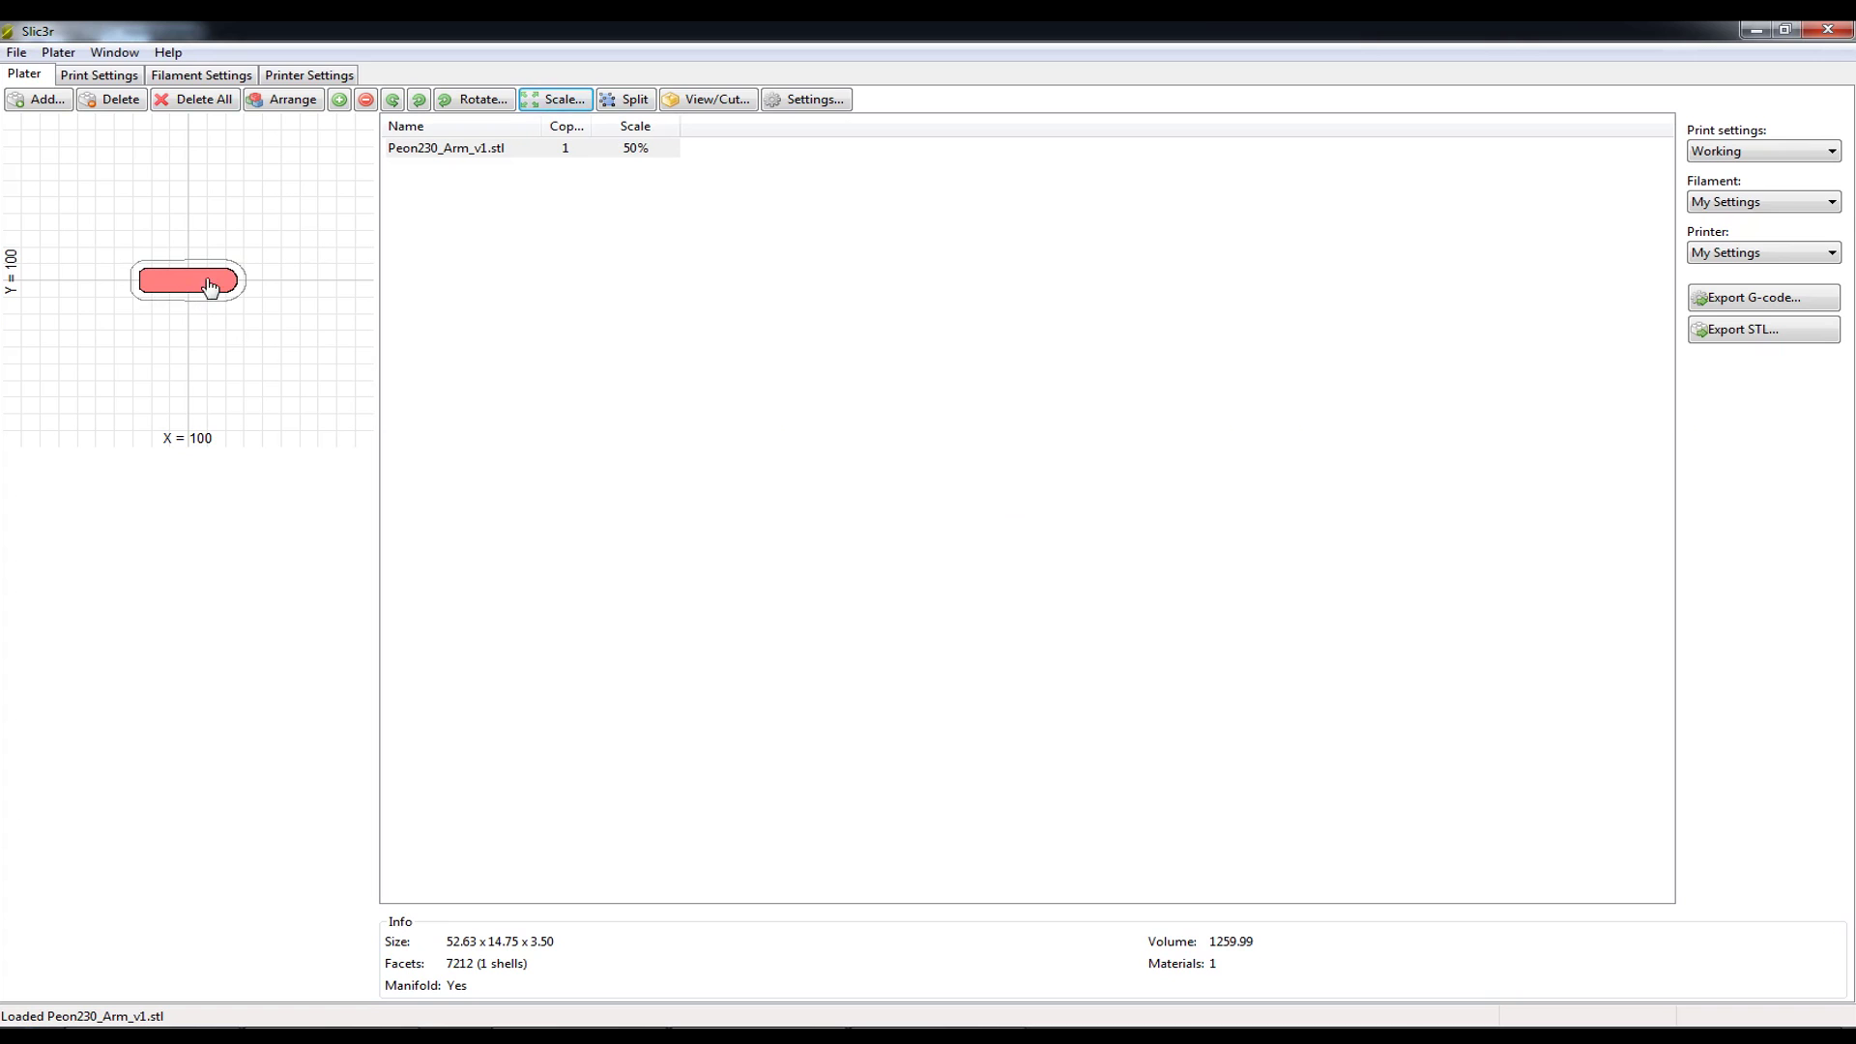
pyautogui.click(631, 100)
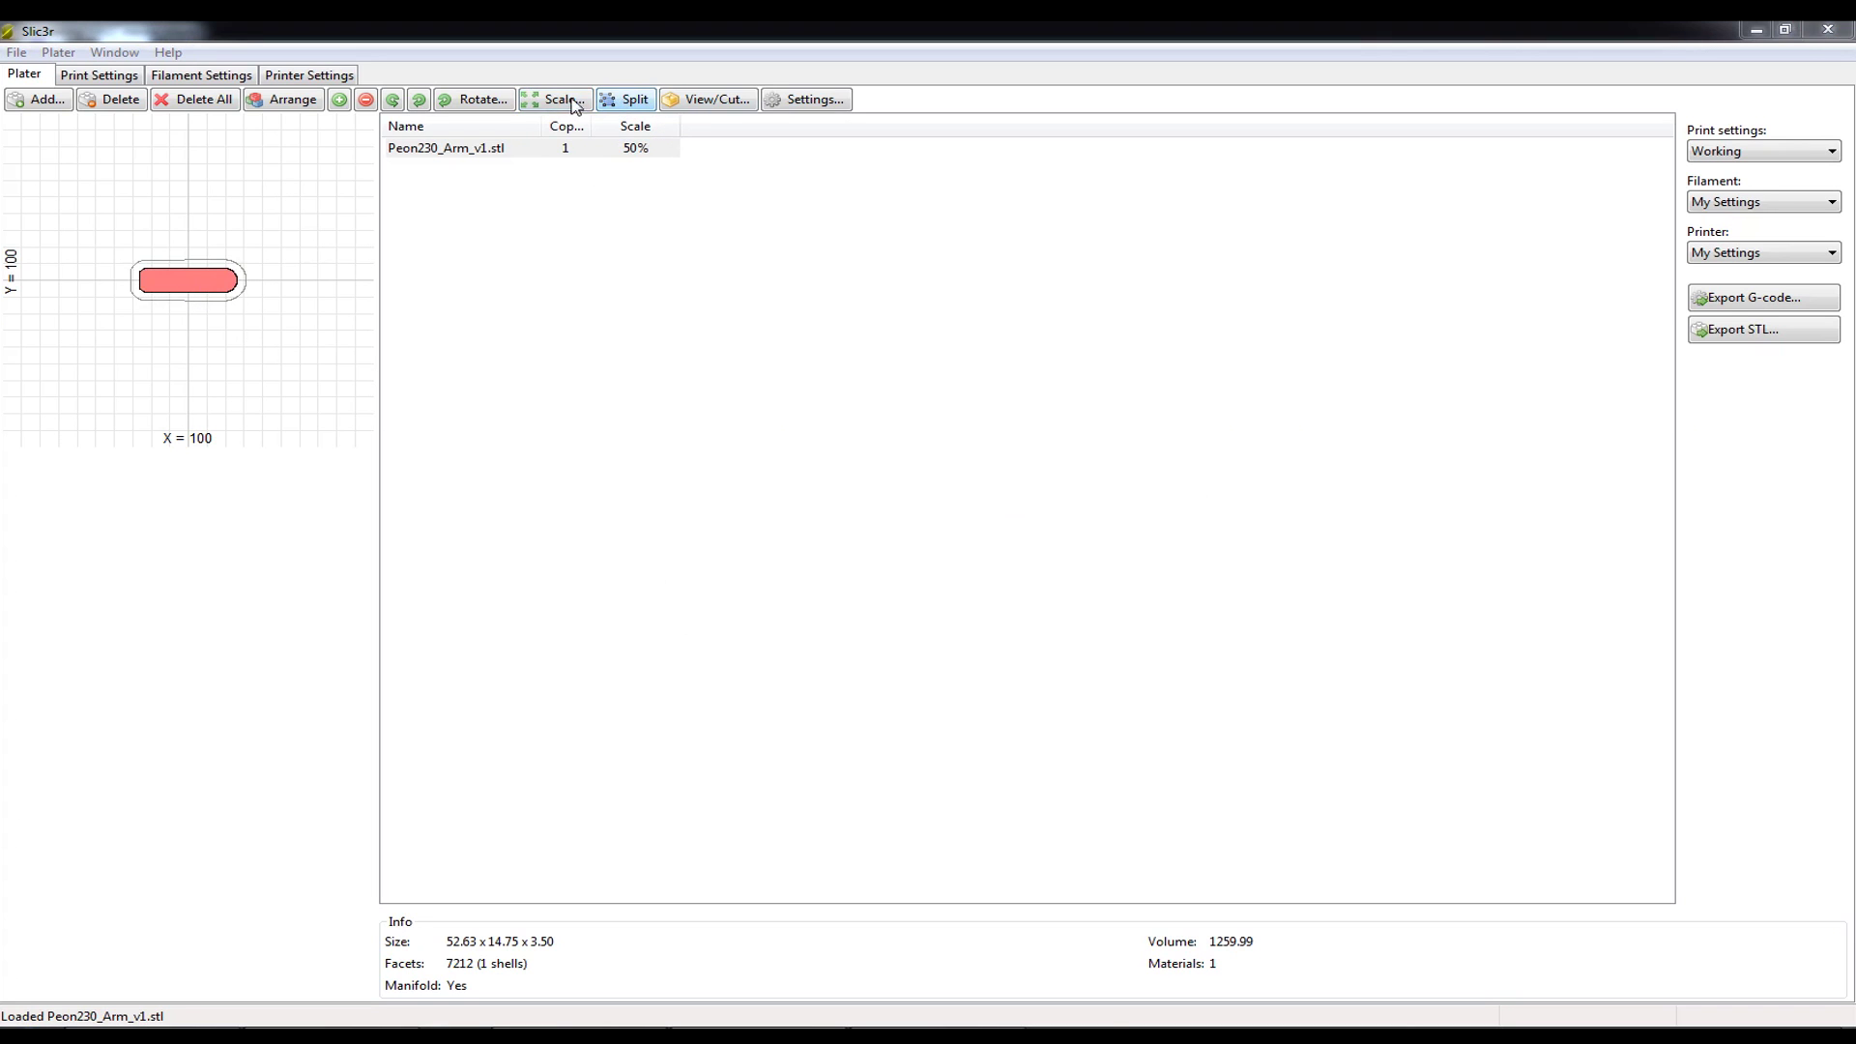
pyautogui.click(1149, 602)
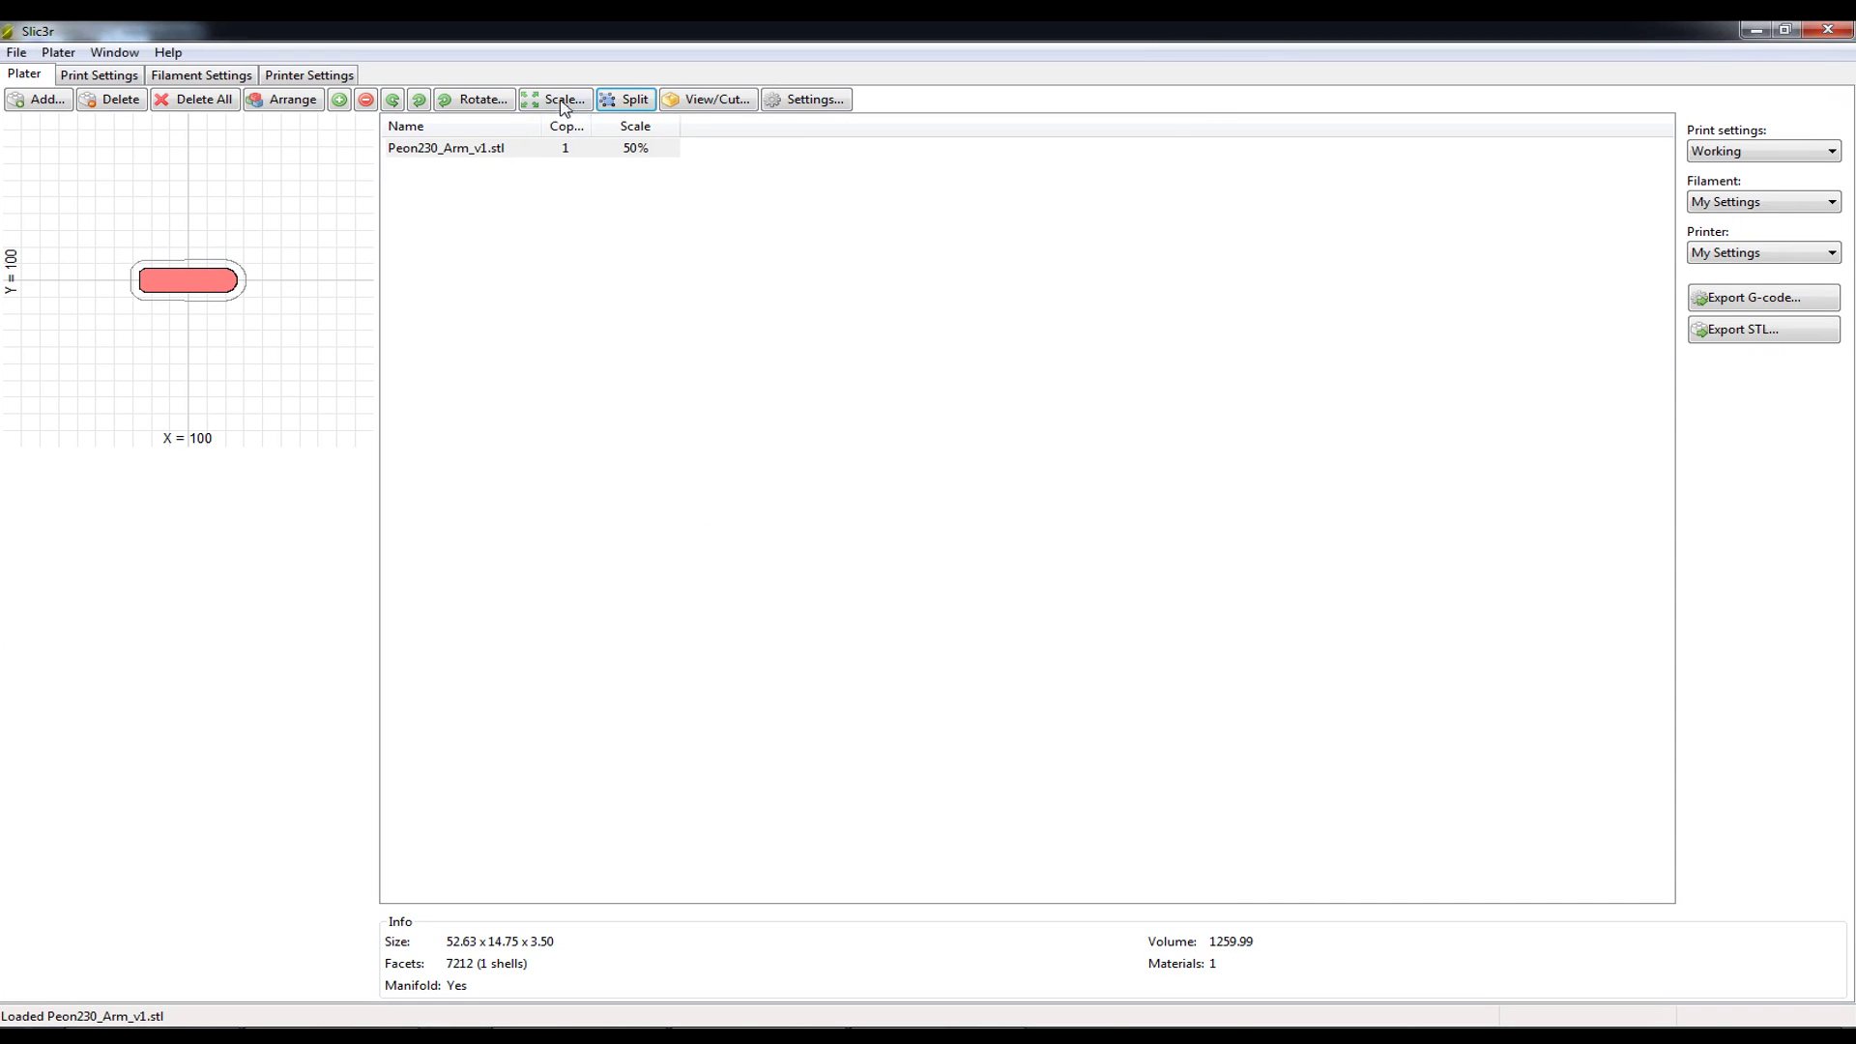
pyautogui.click(560, 102)
pyautogui.write('100')
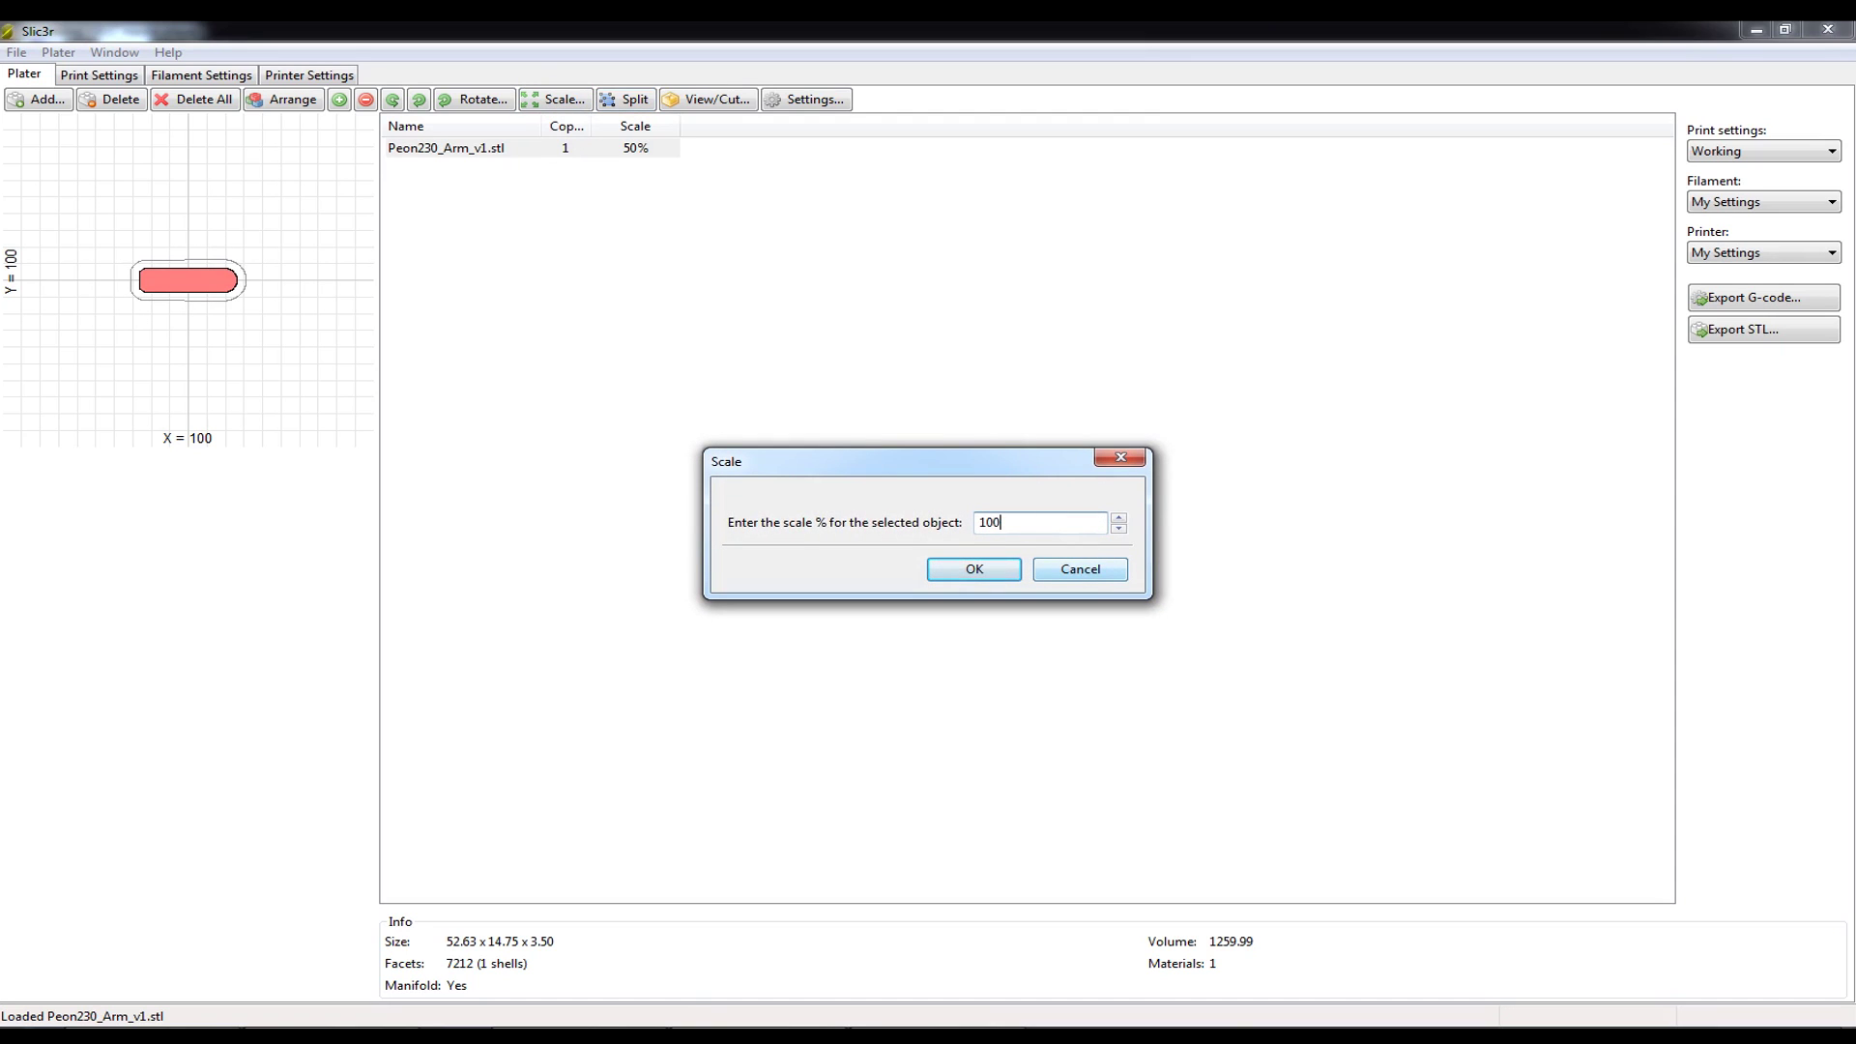
pyautogui.click(962, 569)
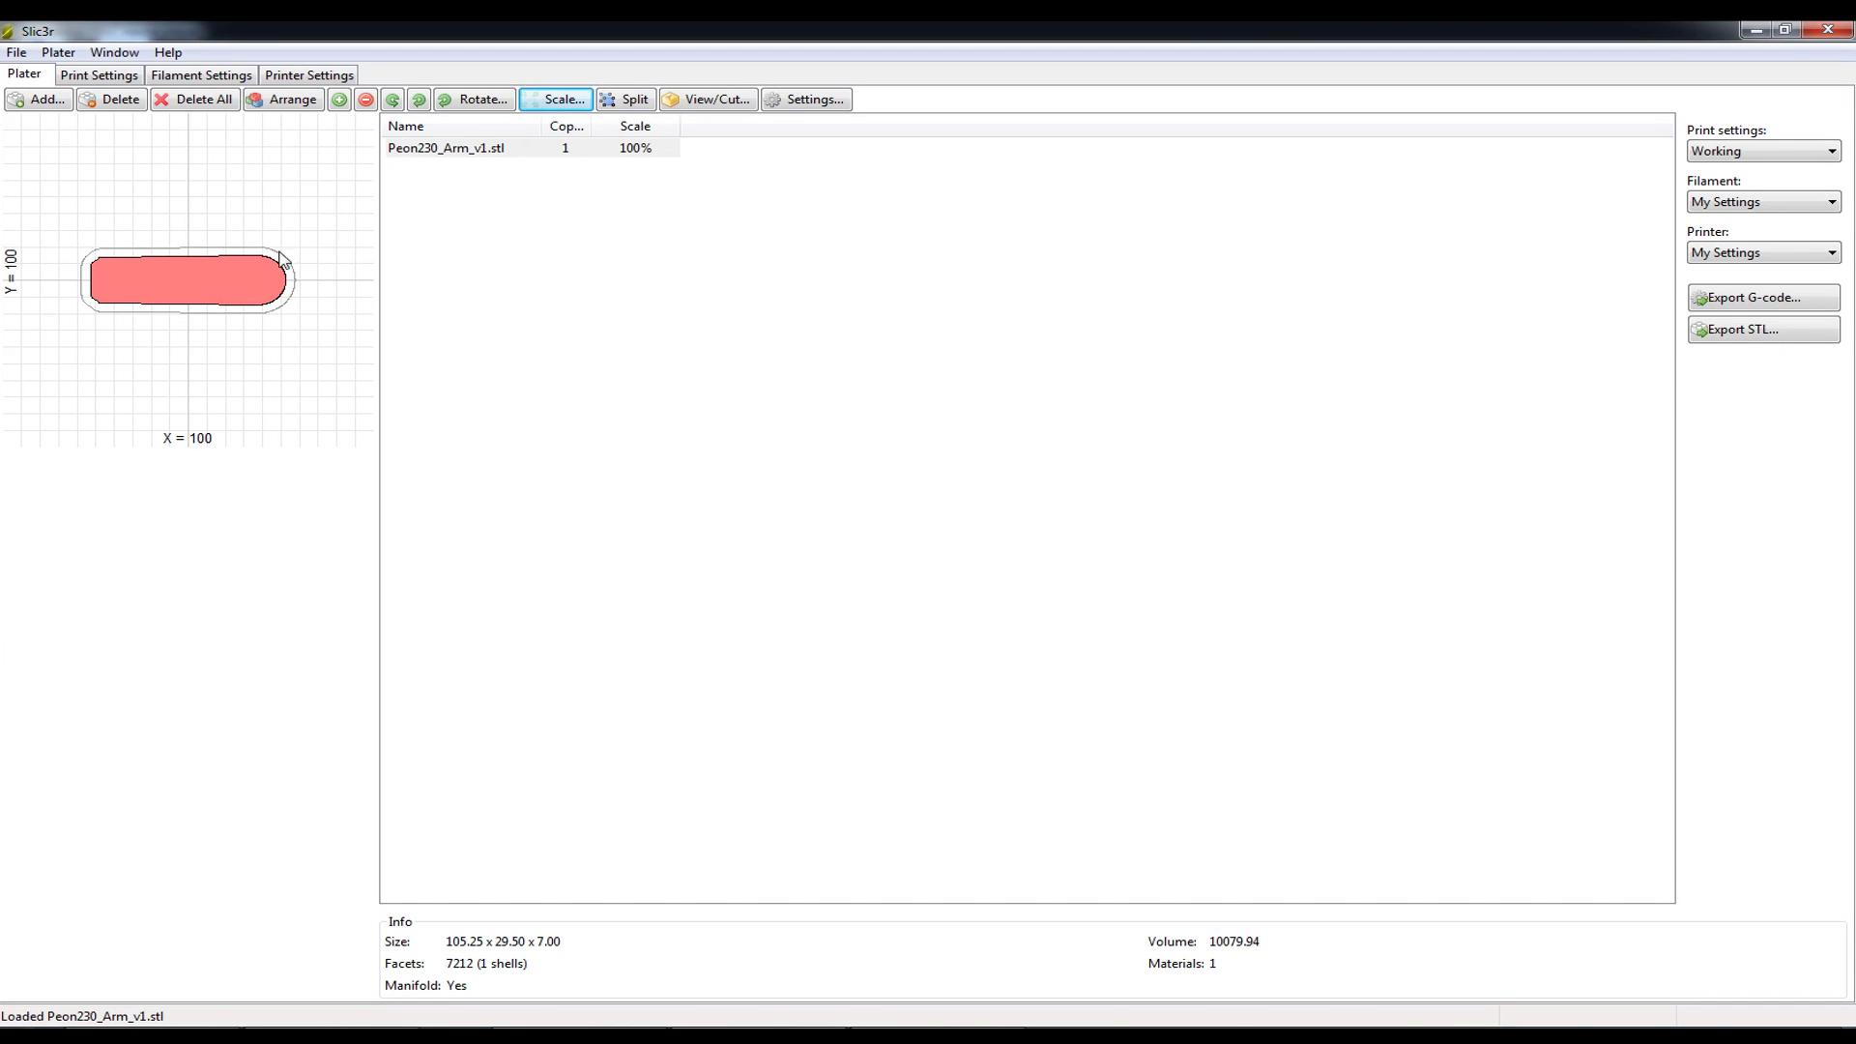
pyautogui.click(237, 279)
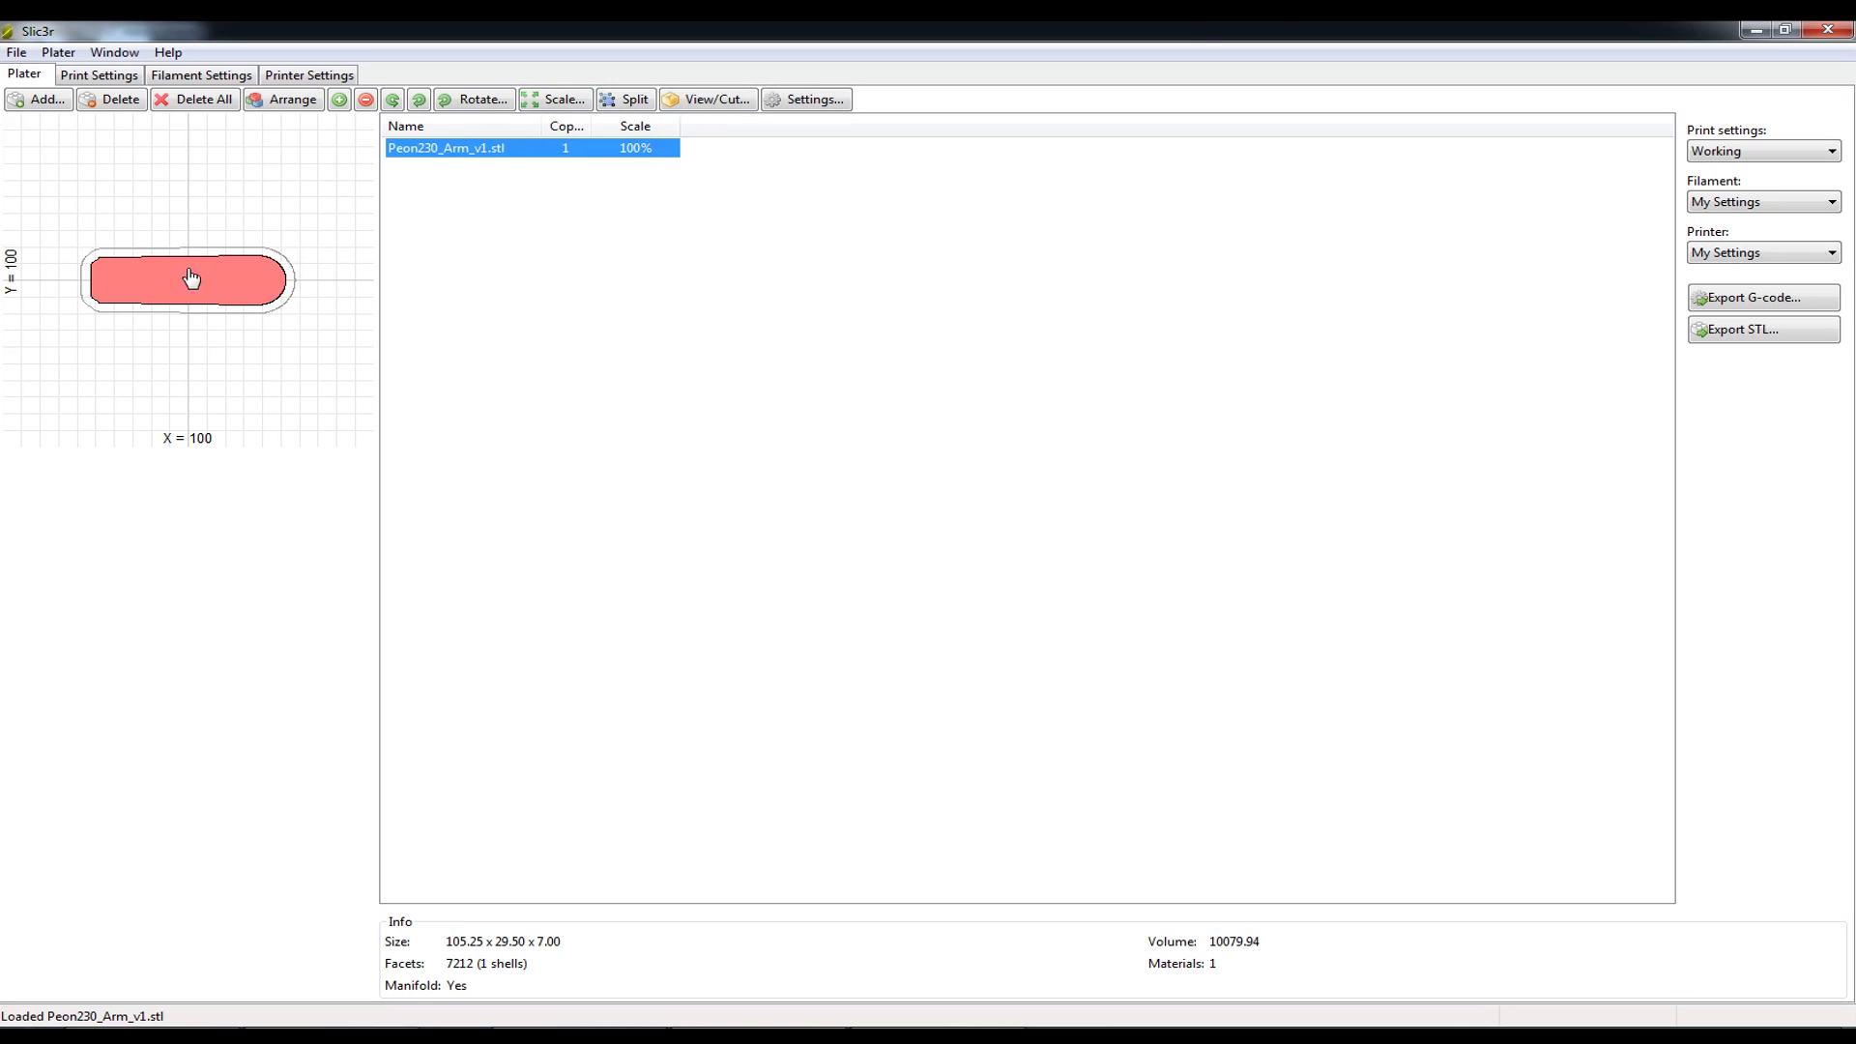
pyautogui.click(339, 100)
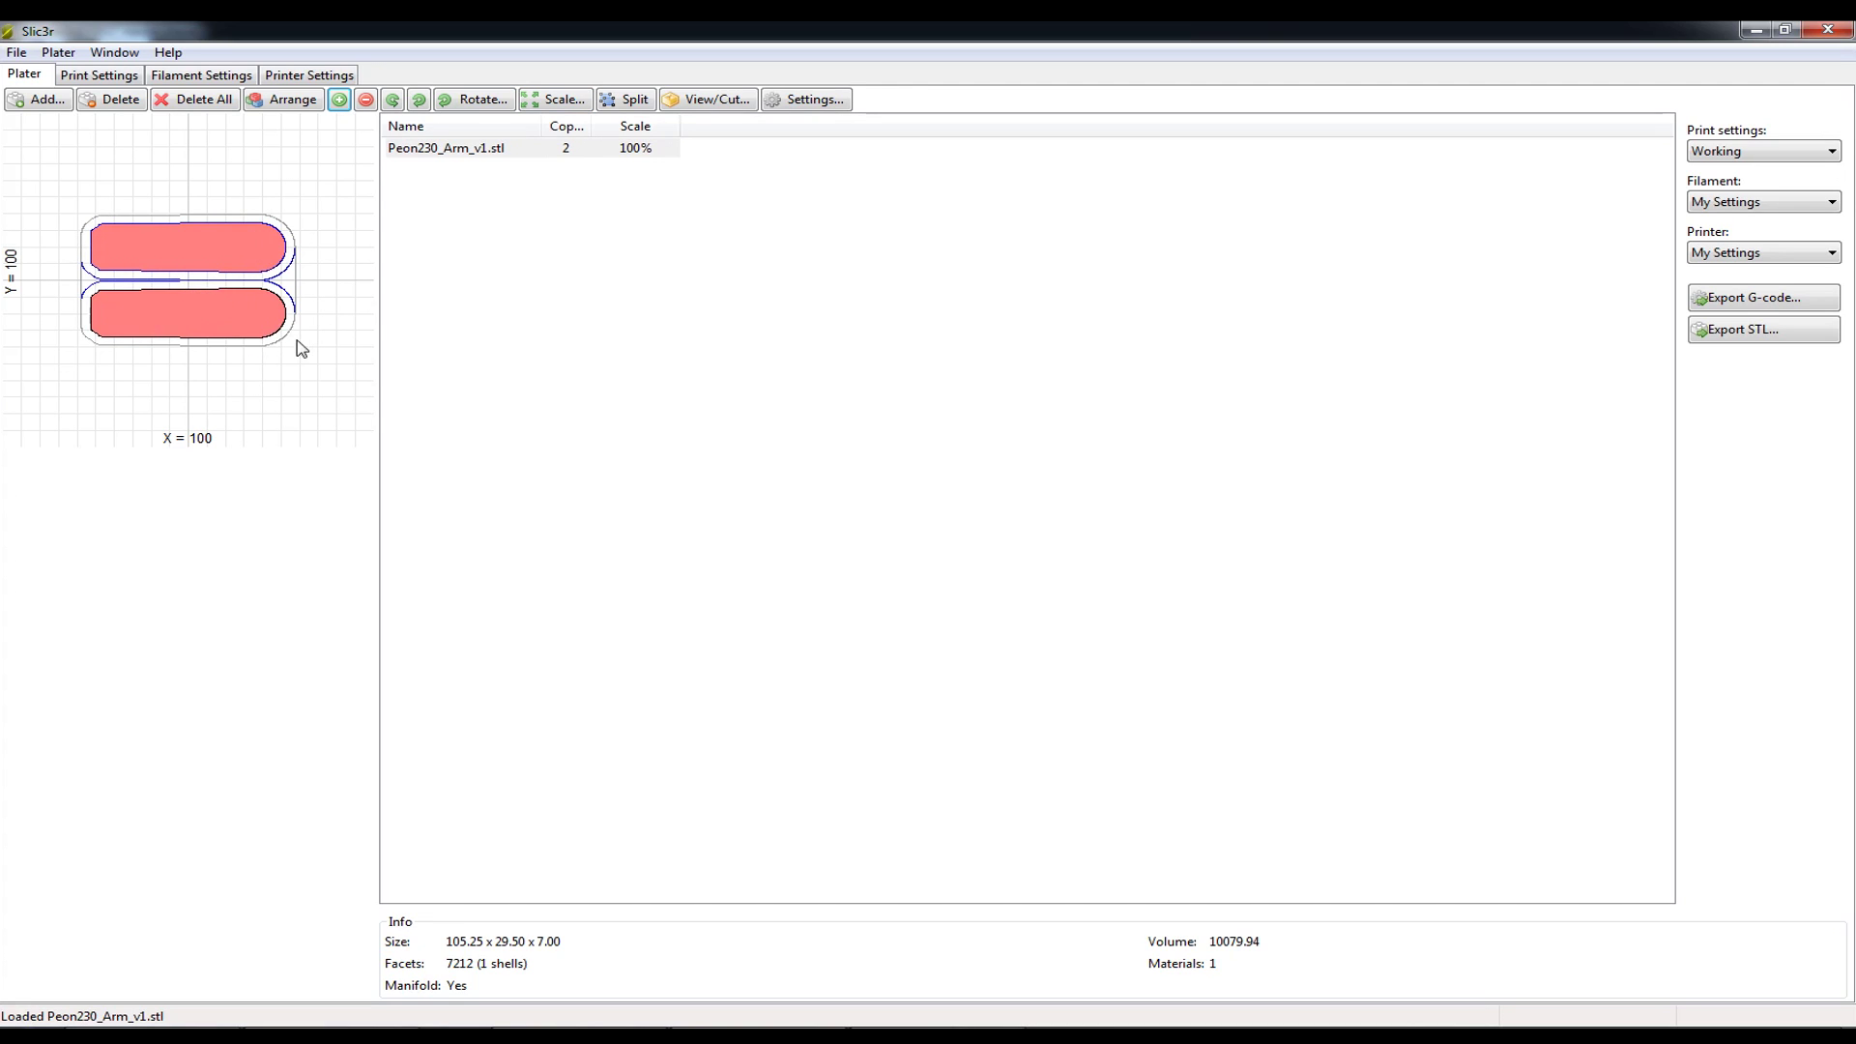
pyautogui.click(339, 100)
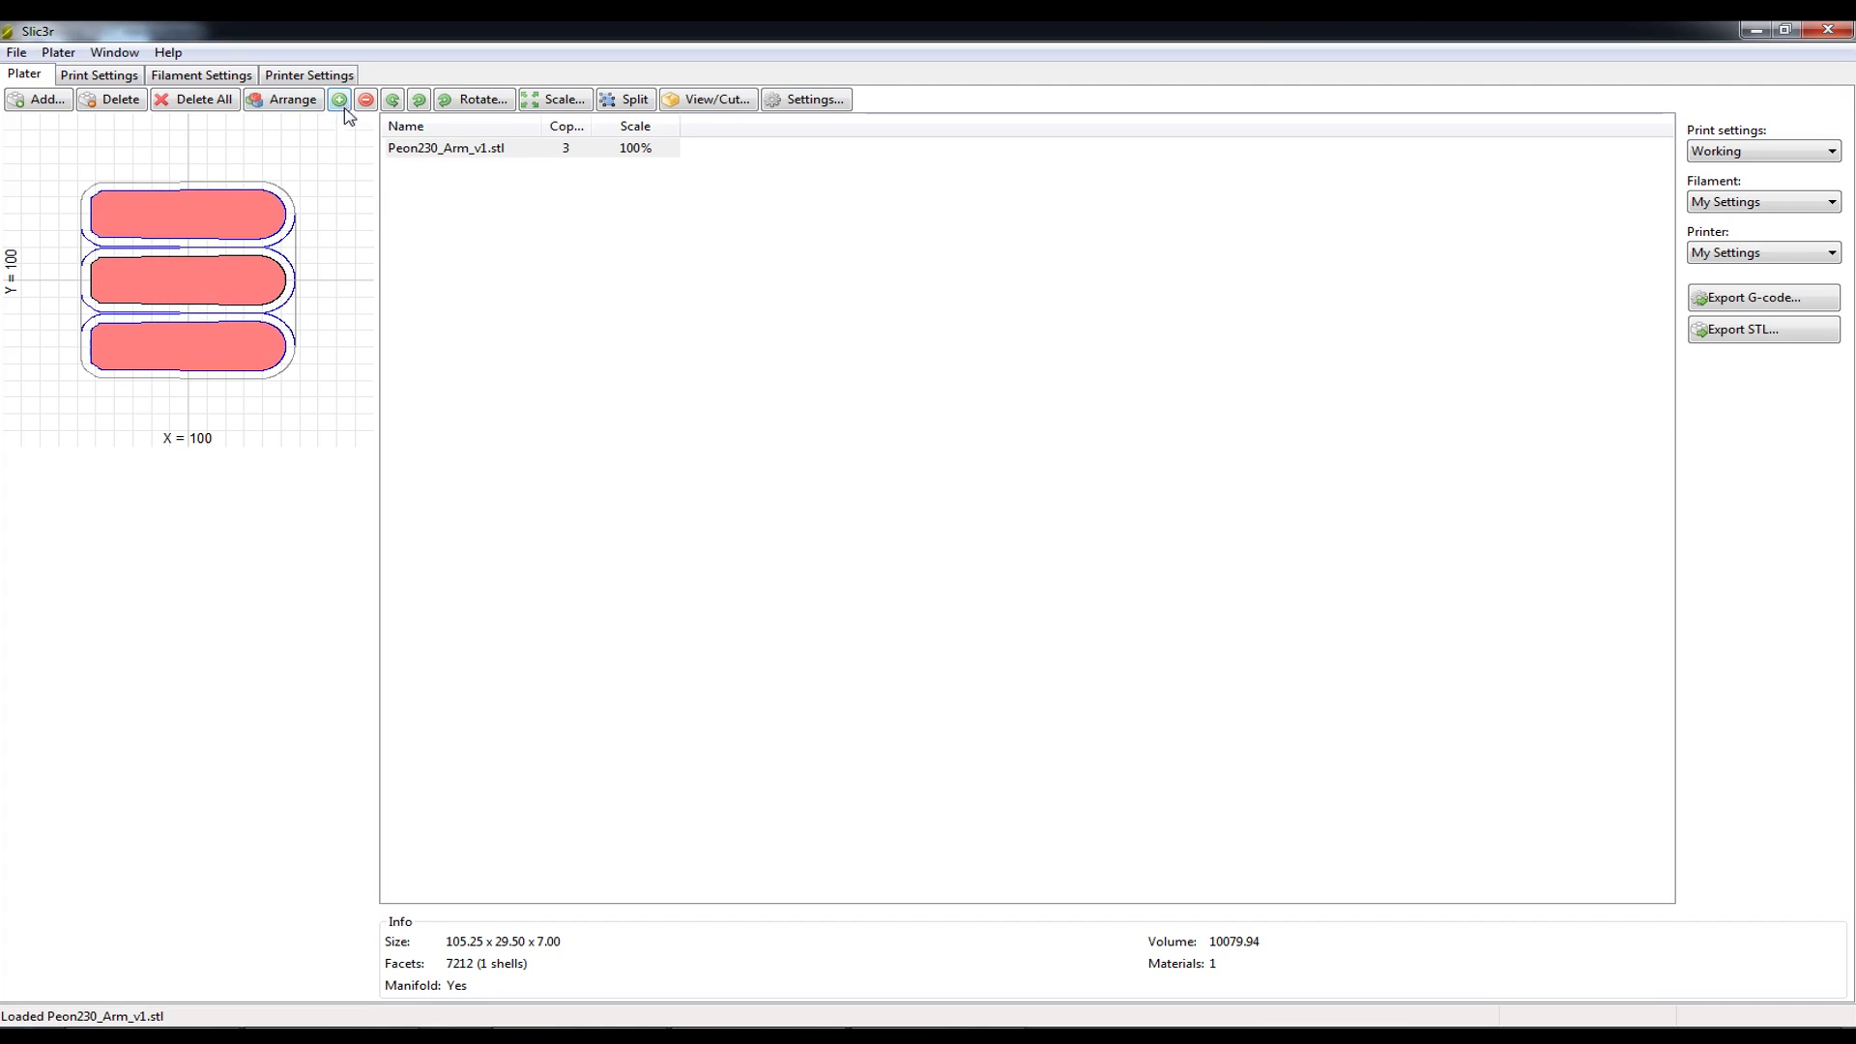
pyautogui.click(343, 106)
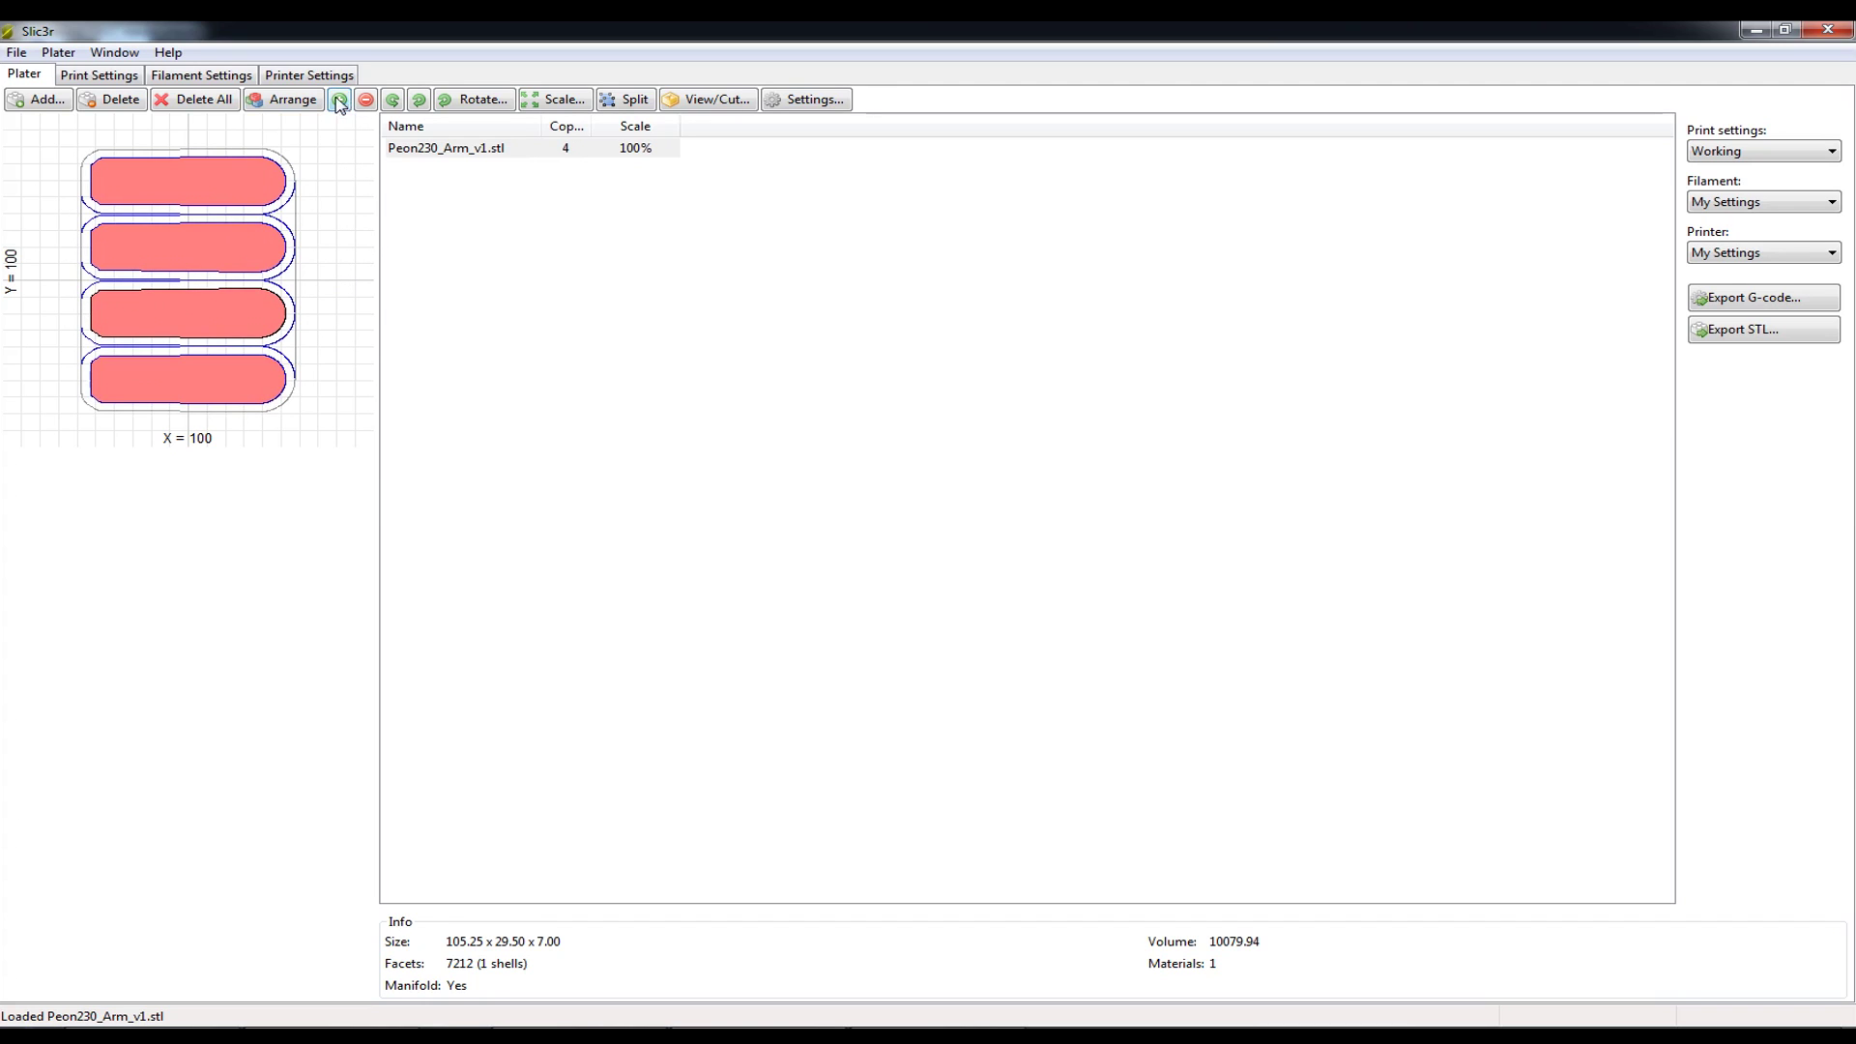
pyautogui.click(366, 105)
pyautogui.click(366, 105)
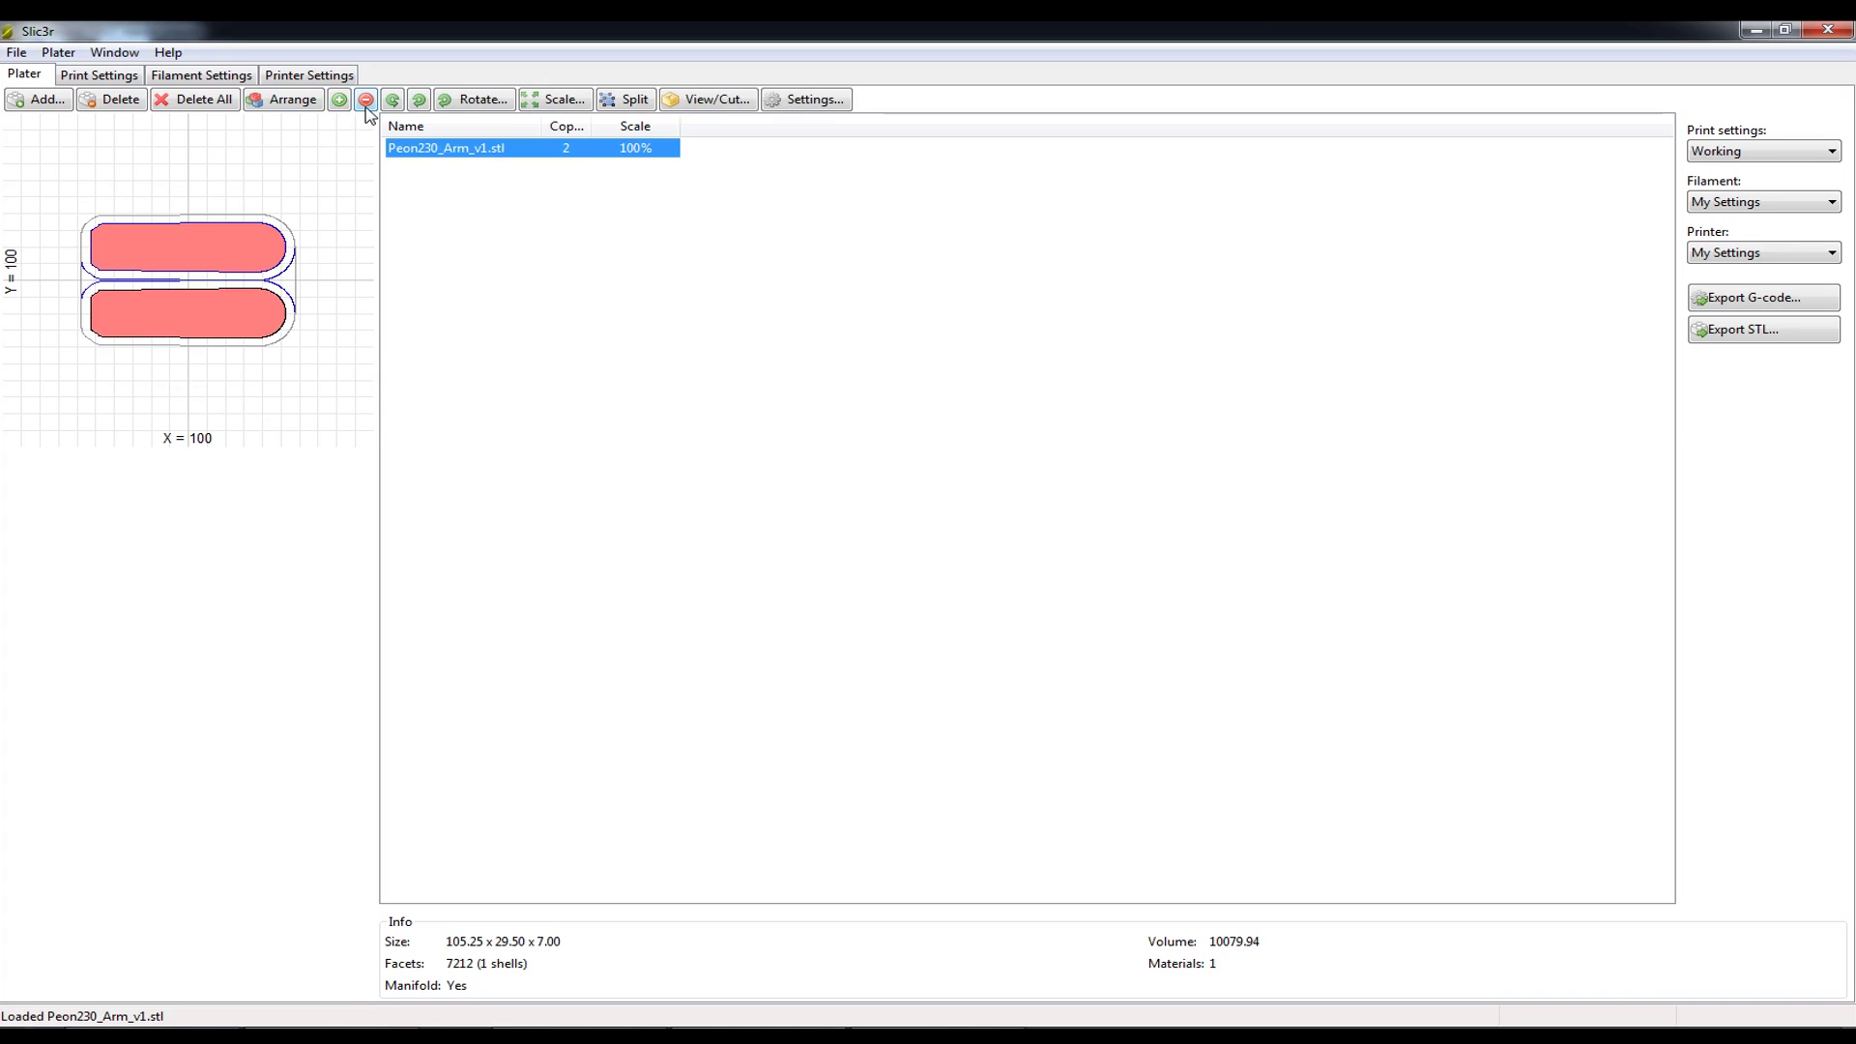
pyautogui.click(367, 105)
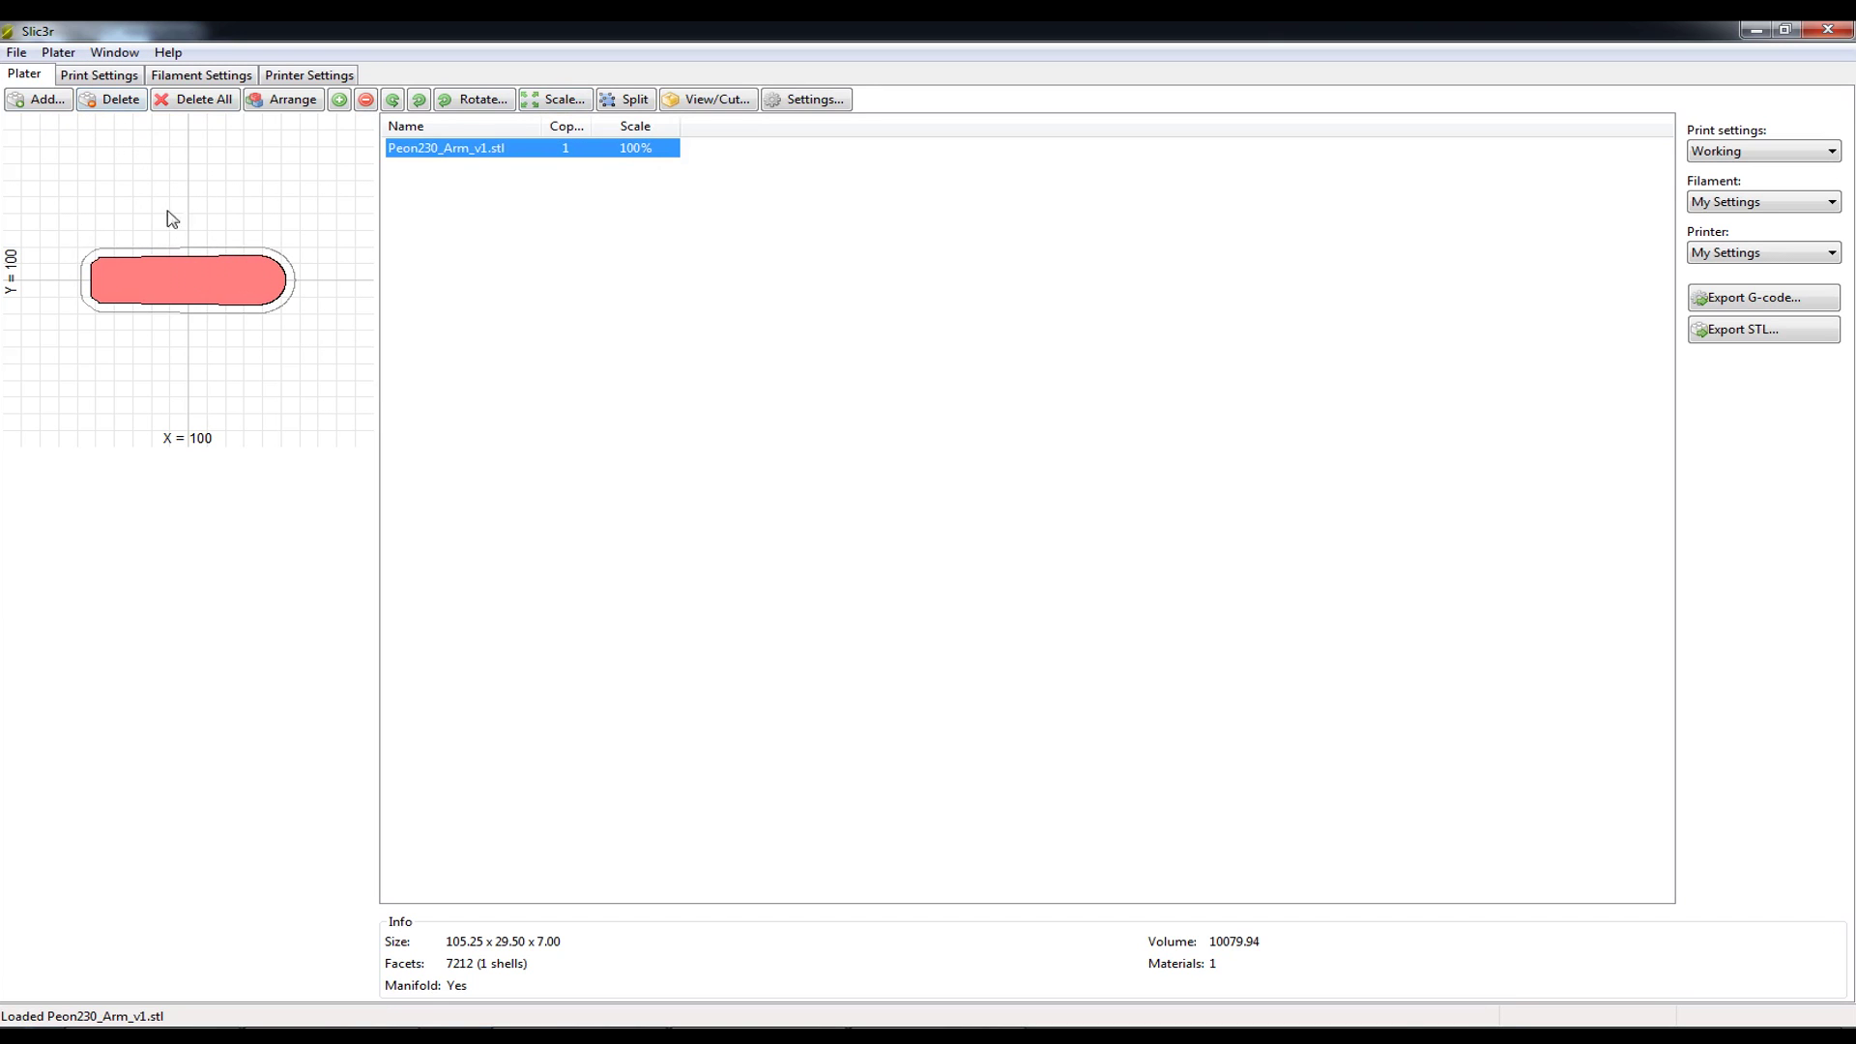
pyautogui.click(38, 101)
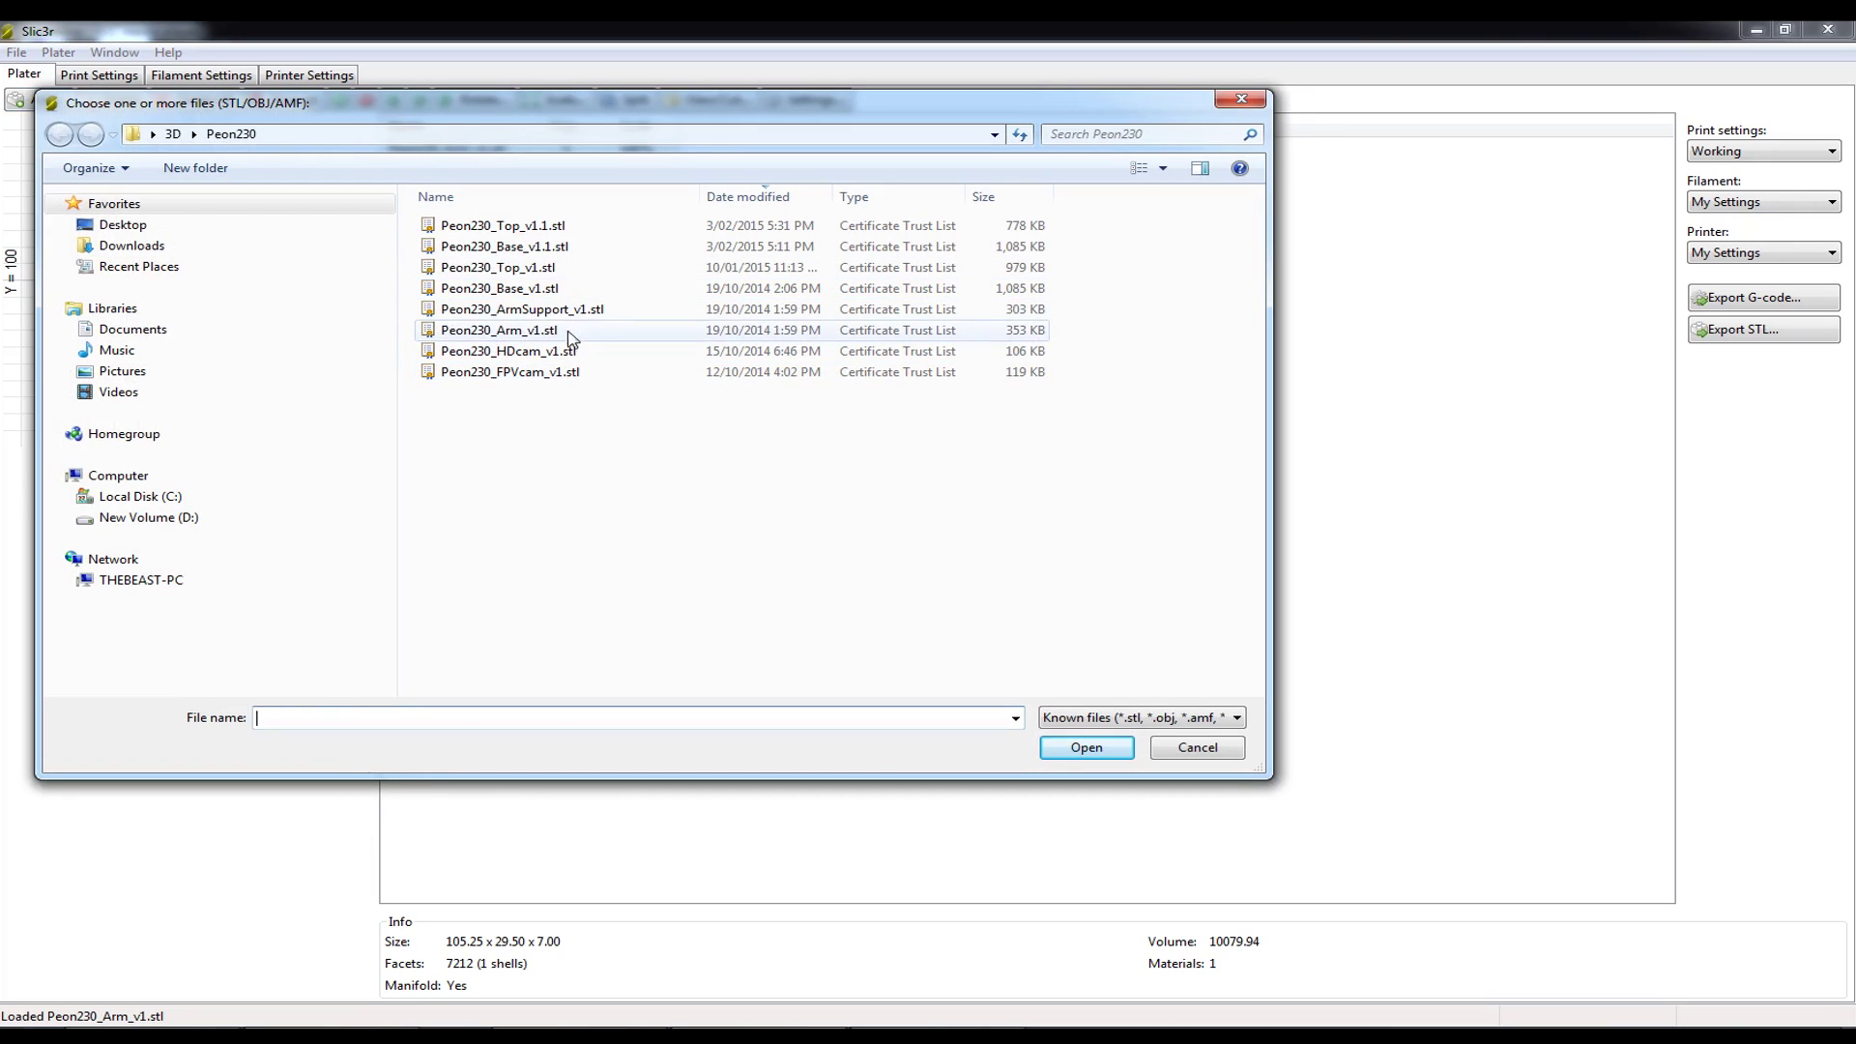
pyautogui.click(541, 309)
pyautogui.click(1112, 749)
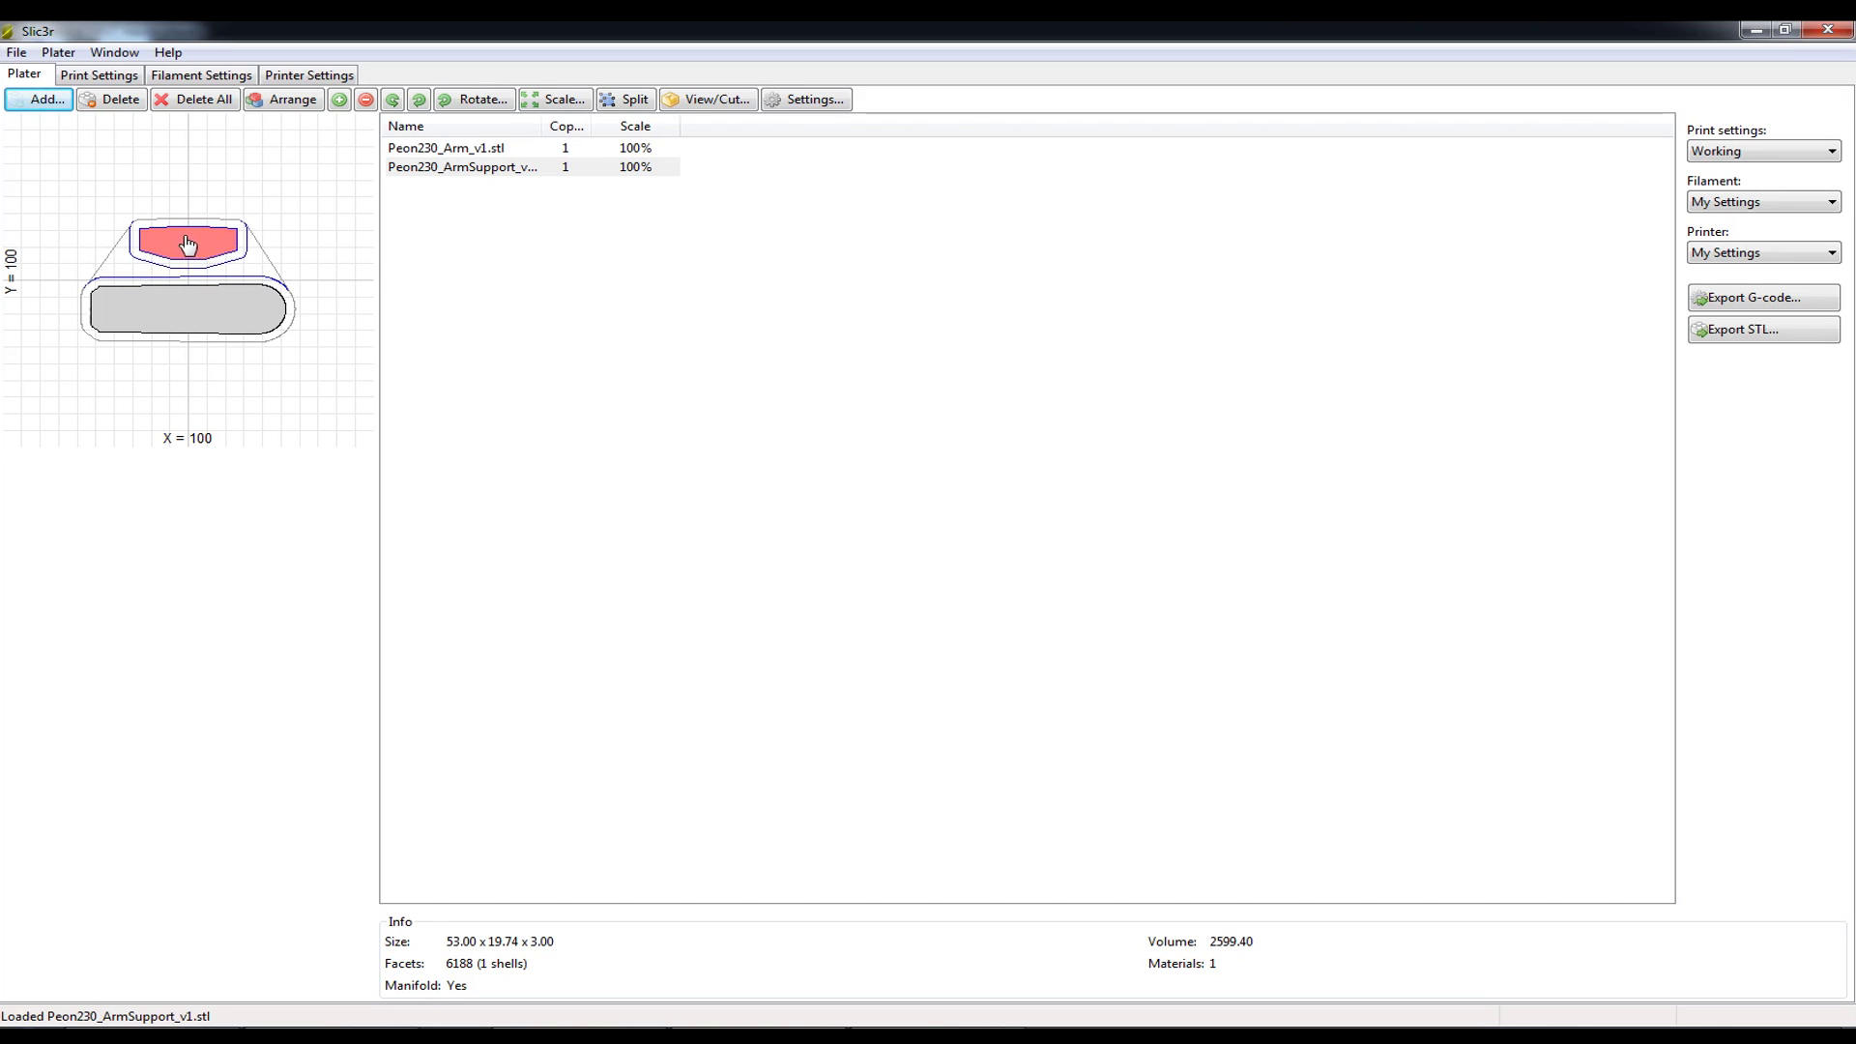
pyautogui.moveTo(187, 248); pyautogui.dragTo(193, 381)
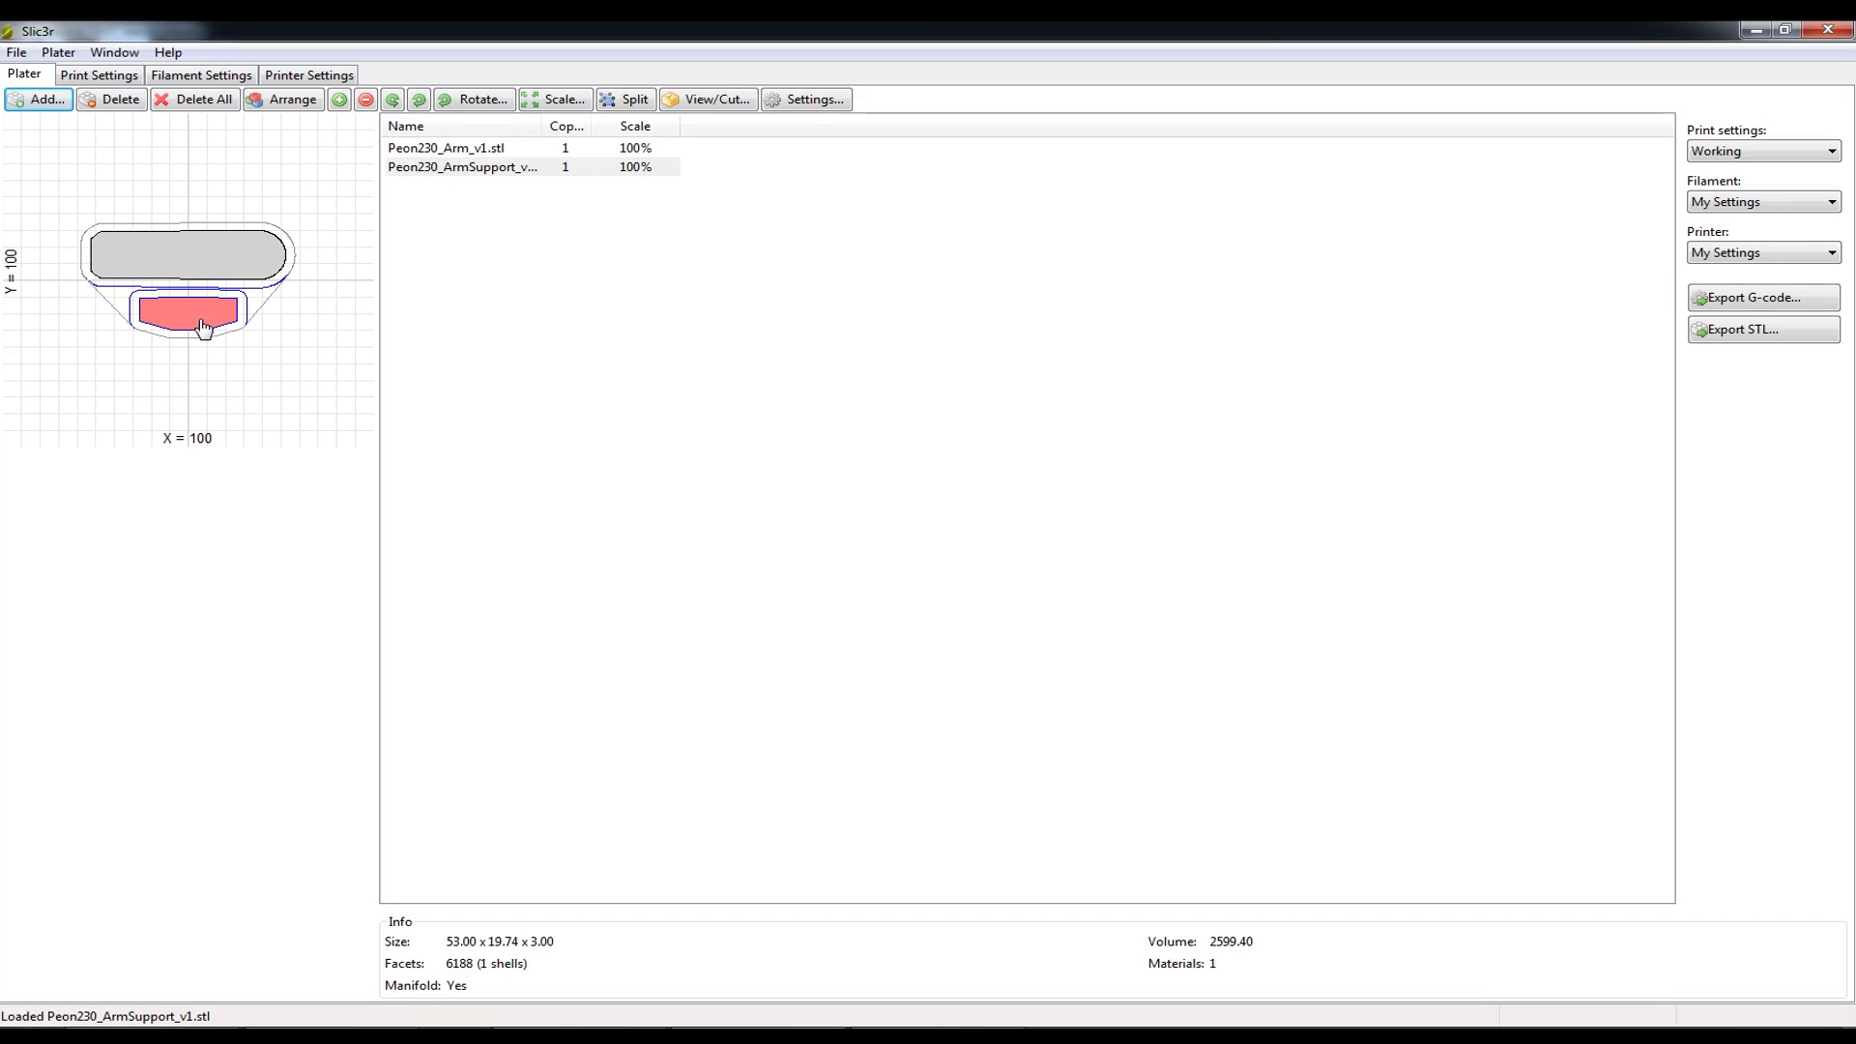
pyautogui.moveTo(188, 324)
pyautogui.mouseDown()
pyautogui.moveTo(147, 327)
pyautogui.moveTo(246, 312)
pyautogui.moveTo(199, 319)
pyautogui.mouseUp()
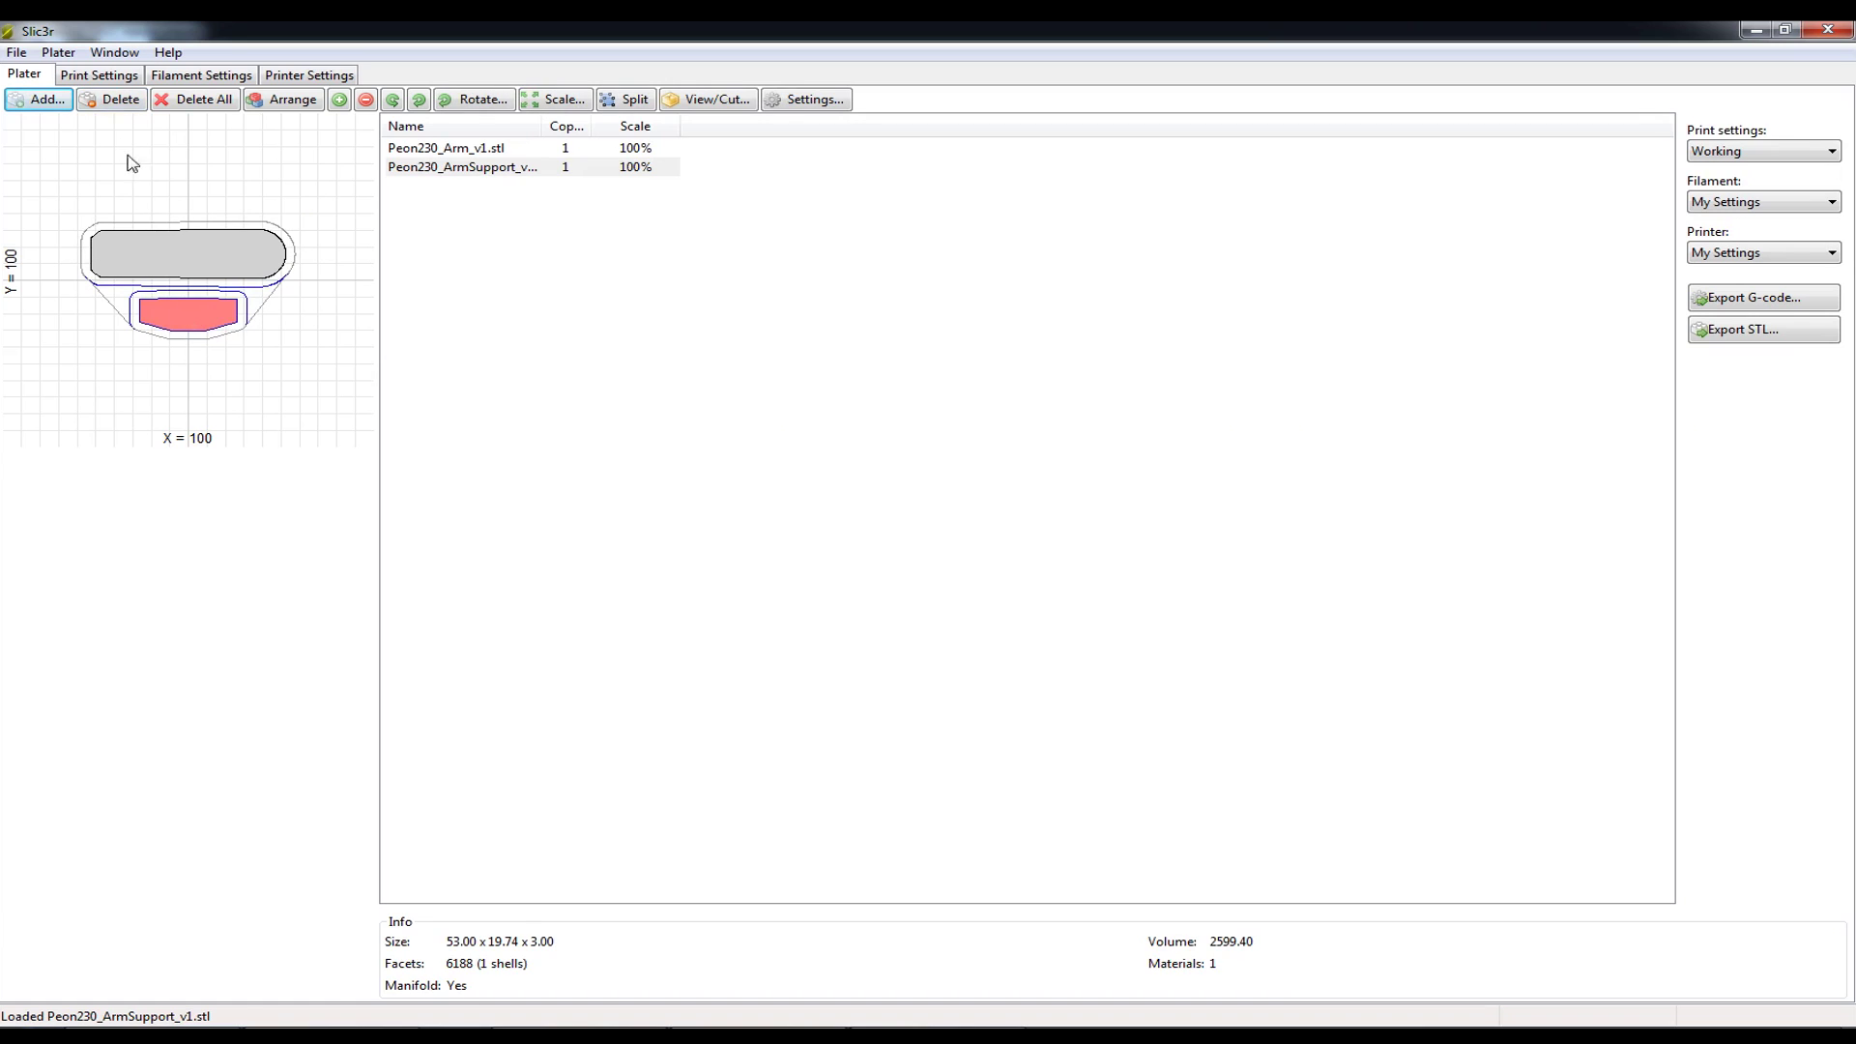
pyautogui.click(114, 100)
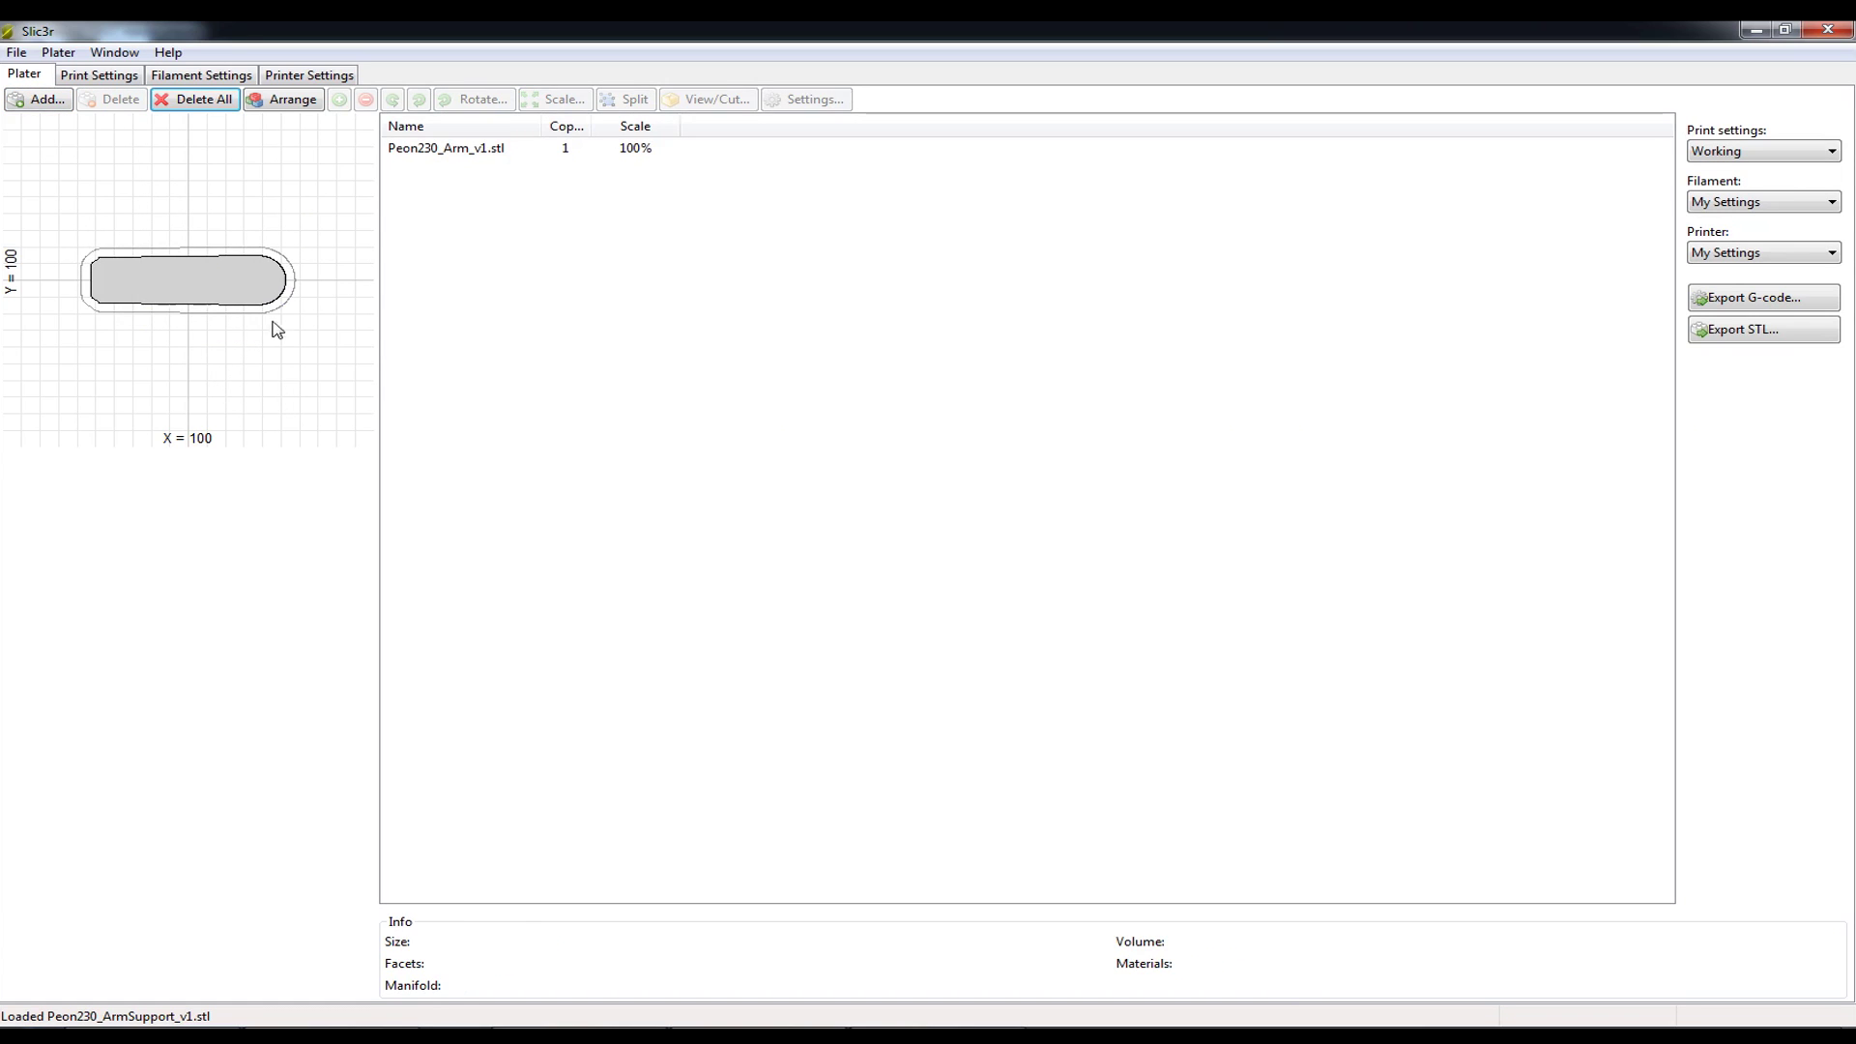
pyautogui.click(260, 293)
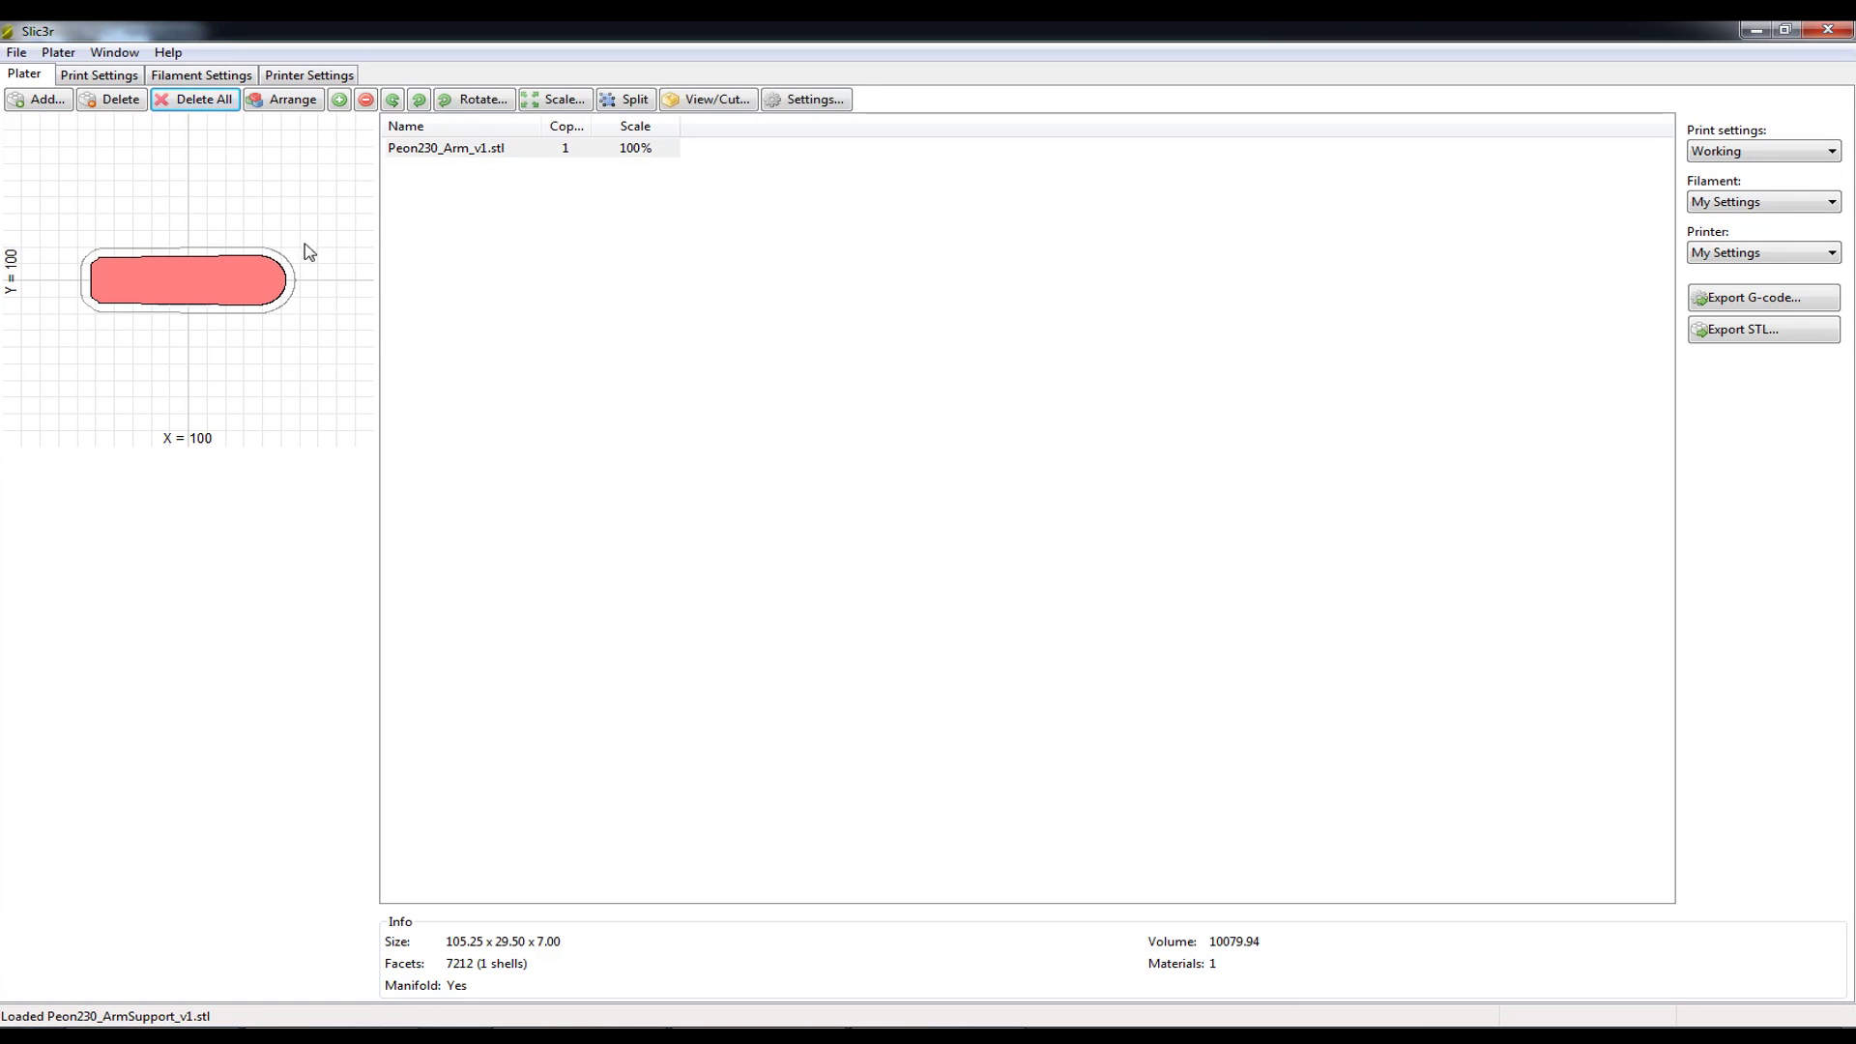